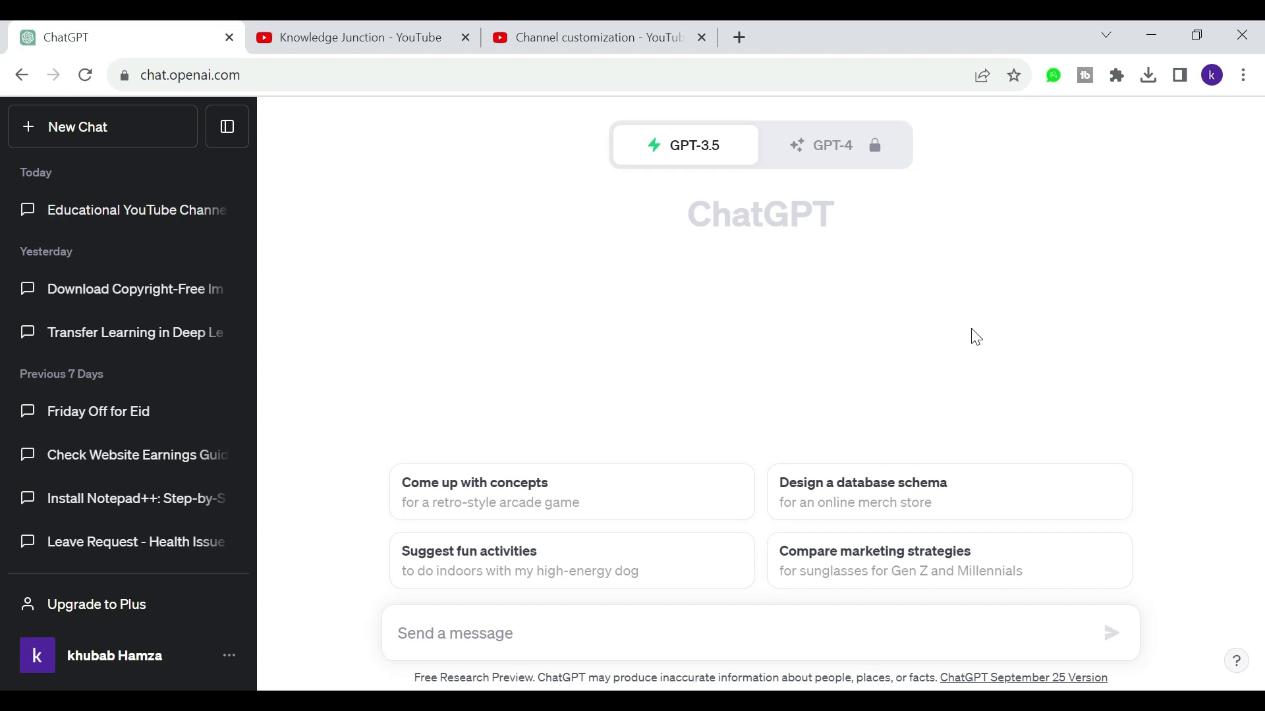
# Step: Open the Knowledge Junction channel customization page and review its name, handle and empty description
pyautogui.click(365, 24)
pyautogui.click(498, 26)
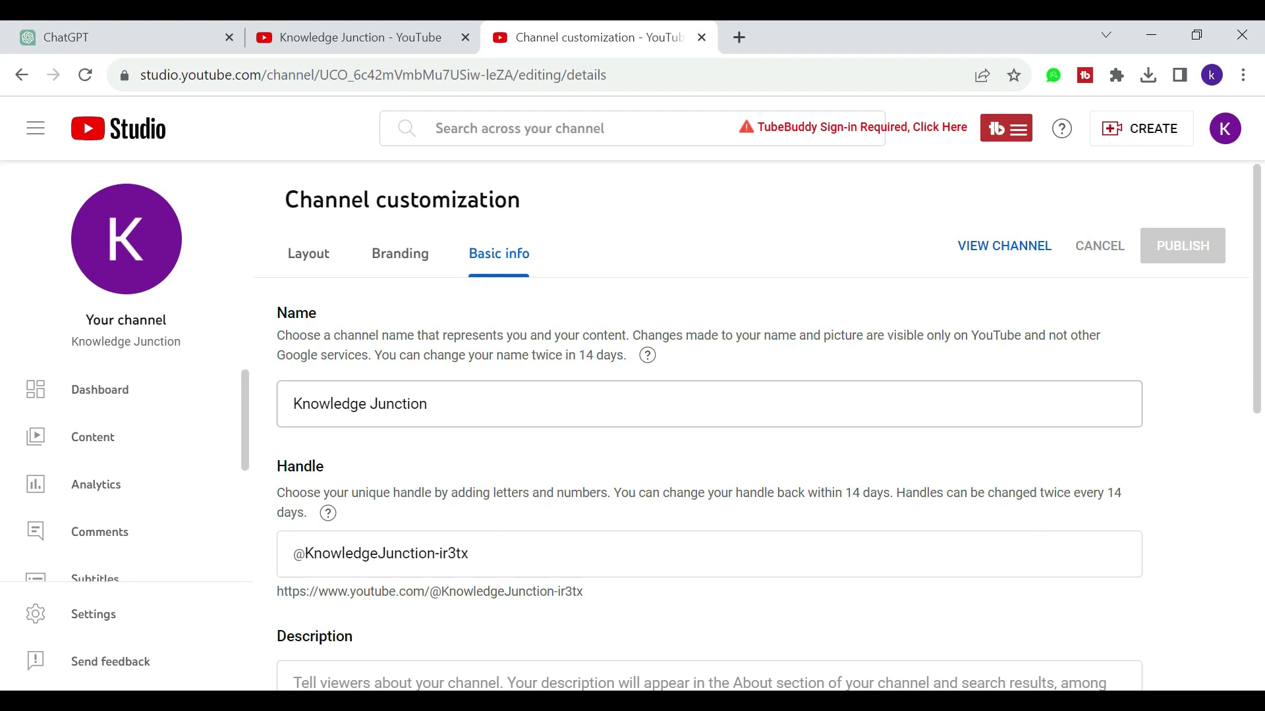
pyautogui.click(497, 406)
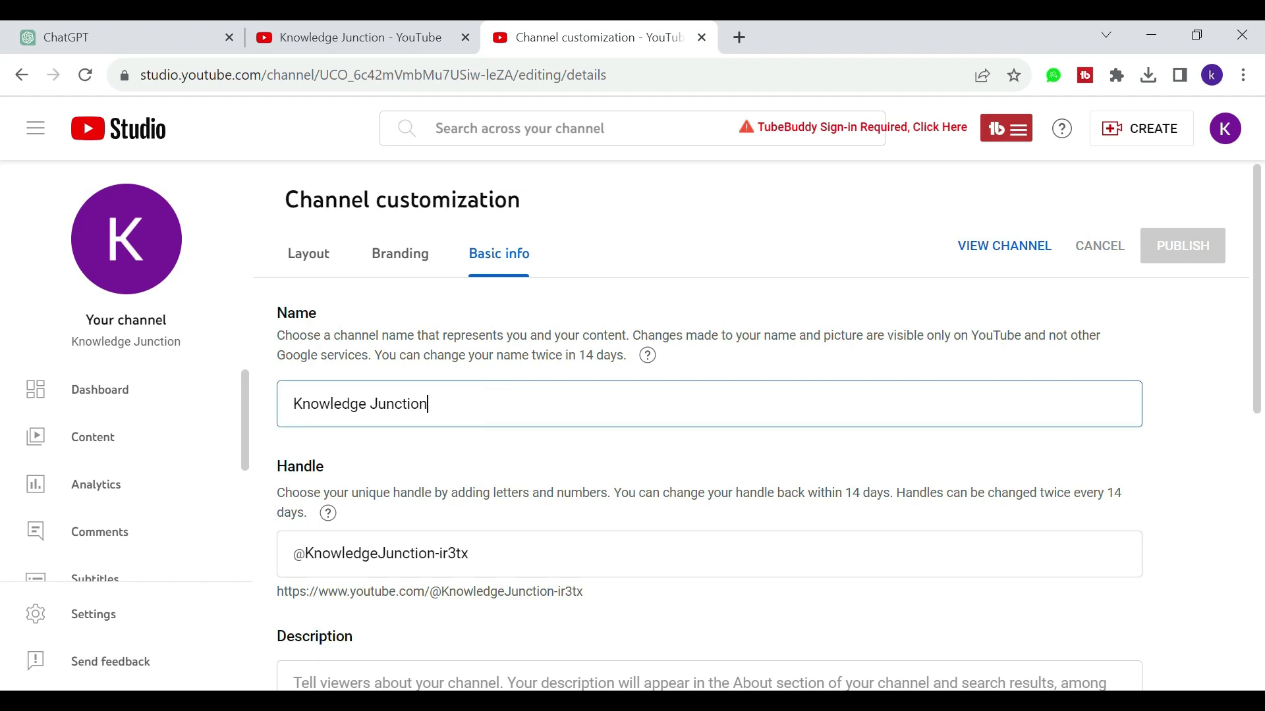
pyautogui.scroll(-2, 498, 407)
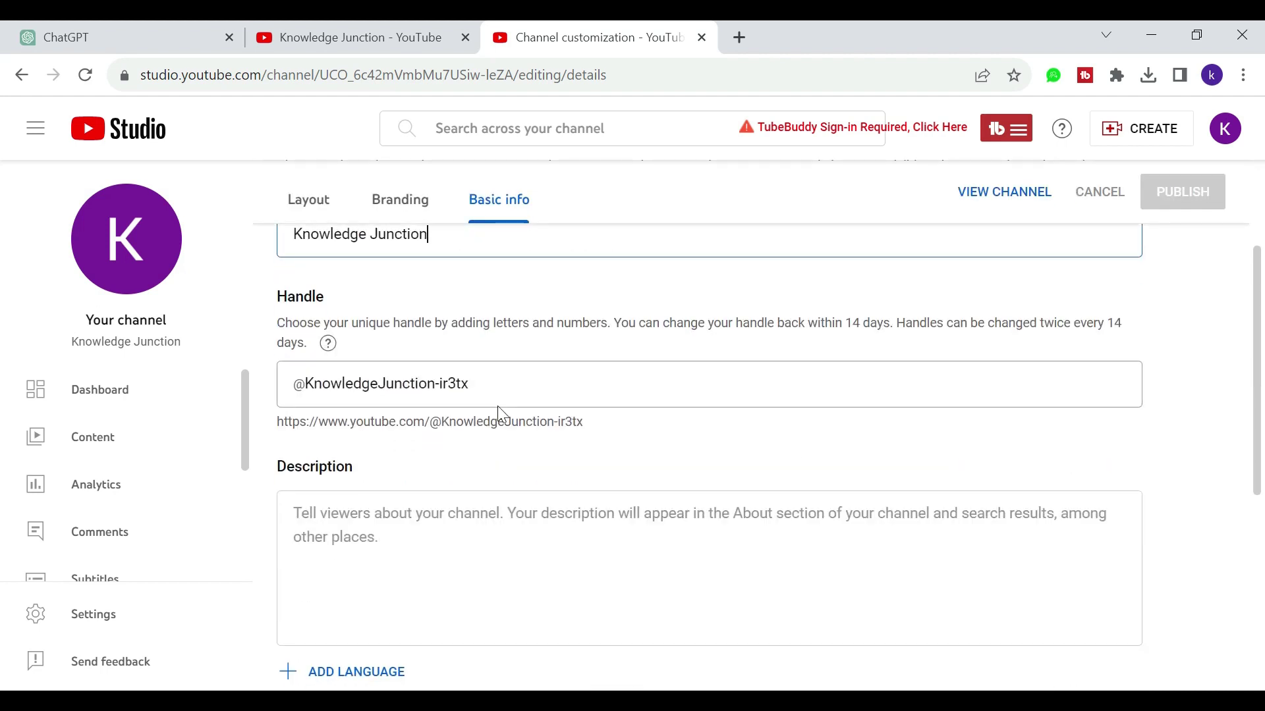
pyautogui.click(471, 379)
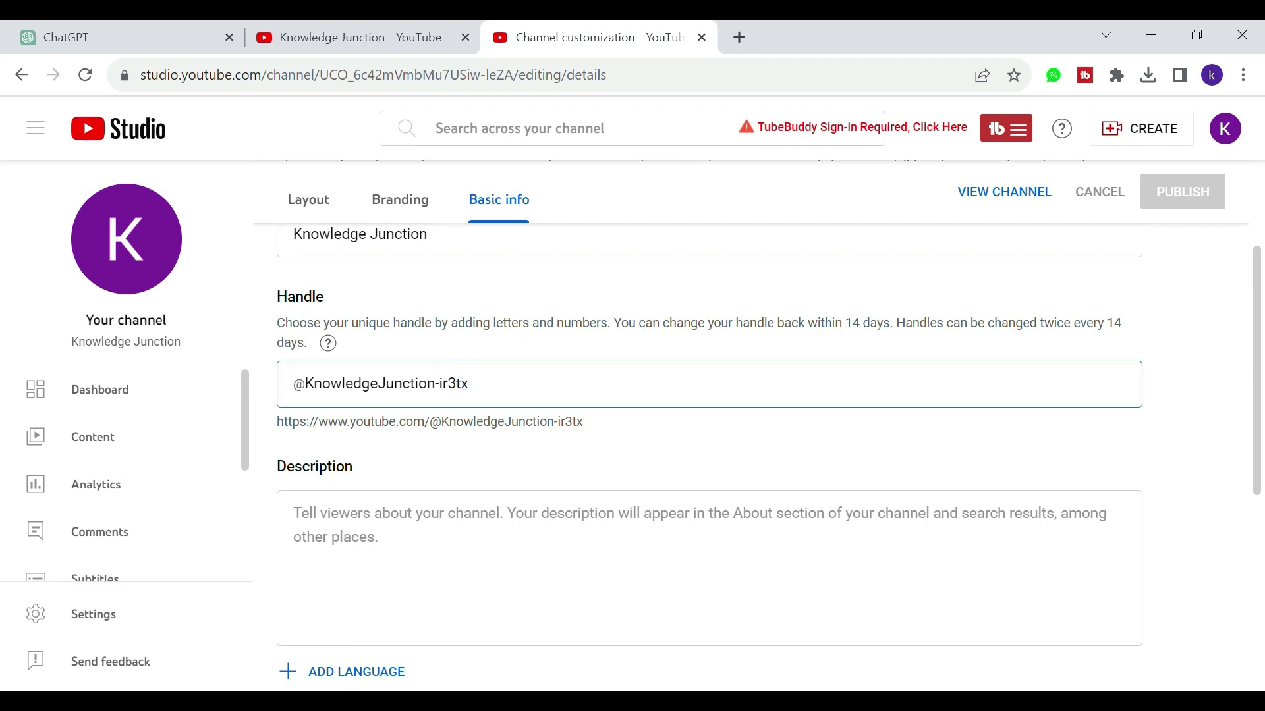
pyautogui.scroll(-1, 531, 466)
pyautogui.click(449, 450)
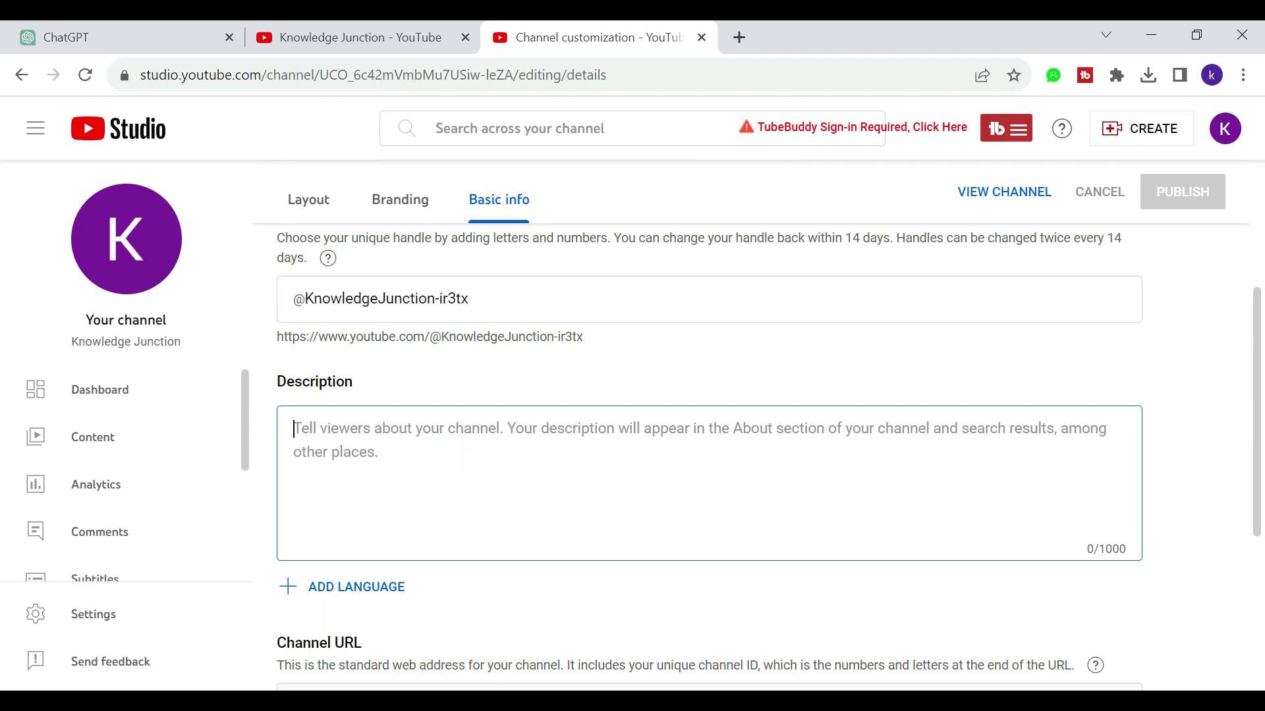
pyautogui.click(72, 34)
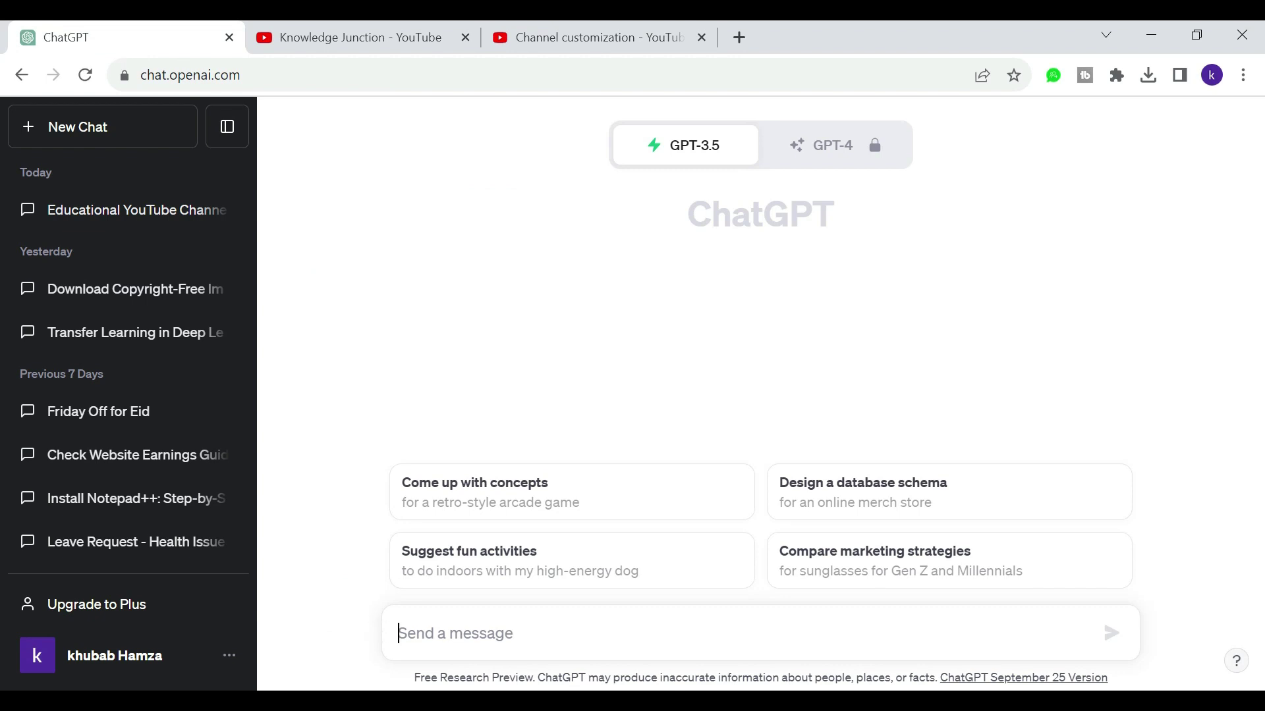
# Step: Ask ChatGPT to 'write a description for me for educational youtube channel'
pyautogui.click(444, 623)
pyautogui.write('wr')
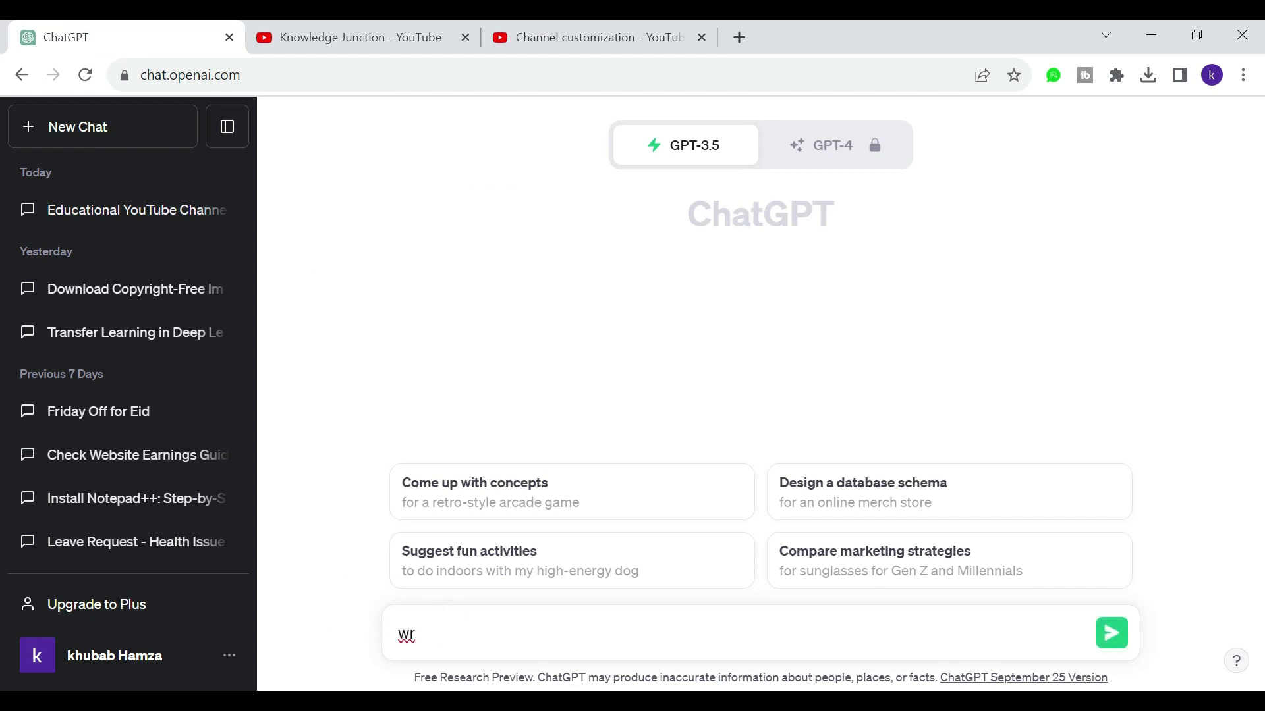
pyautogui.write('ite a descripti')
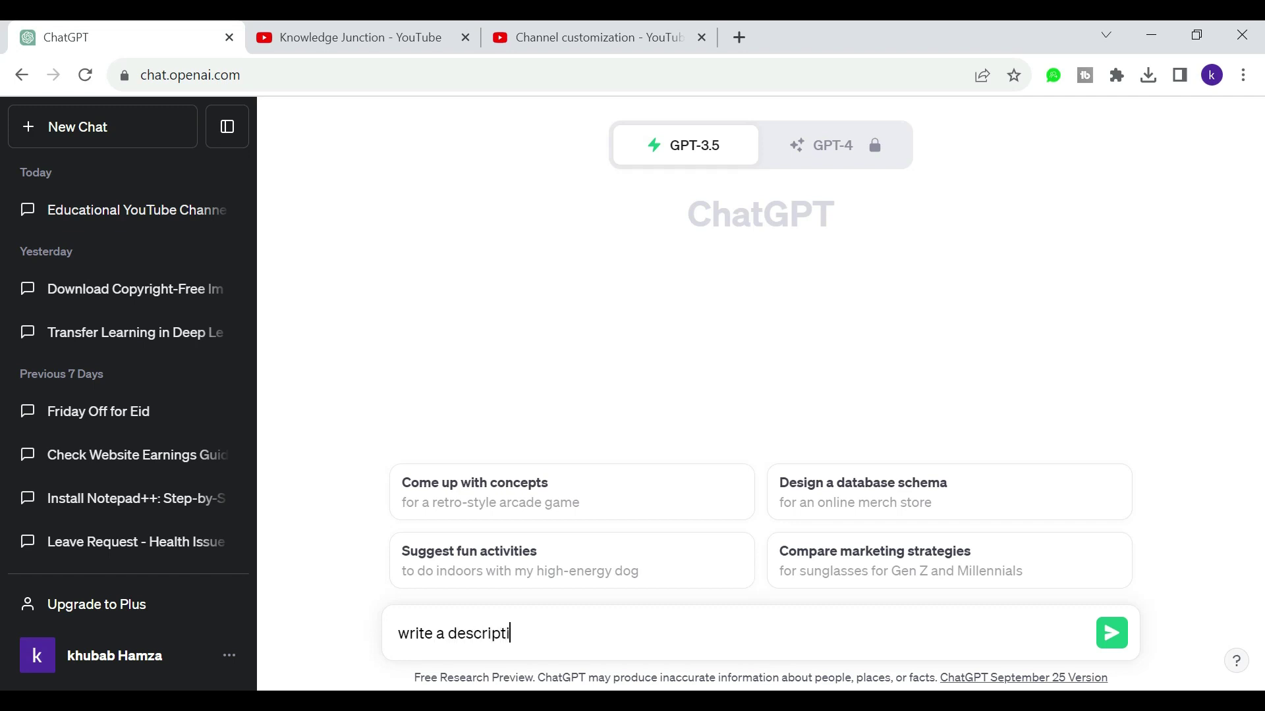
pyautogui.write('on for me for educat')
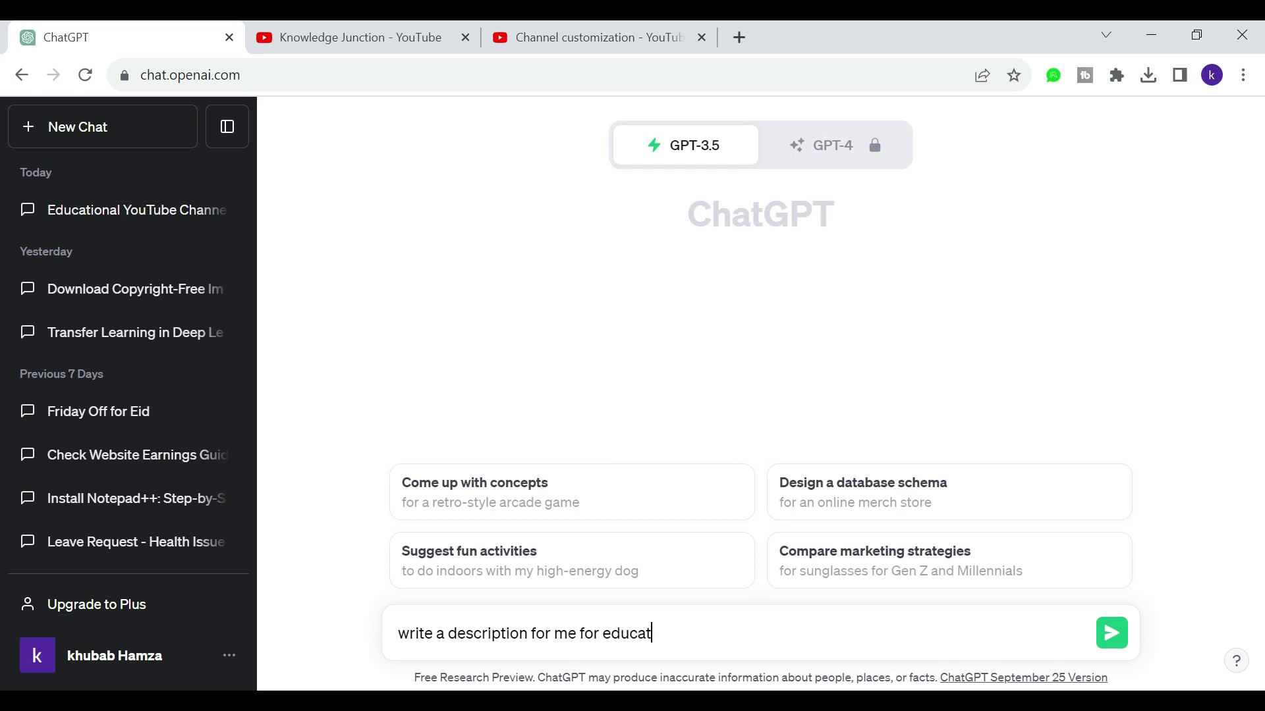
pyautogui.write('ional youtube chann')
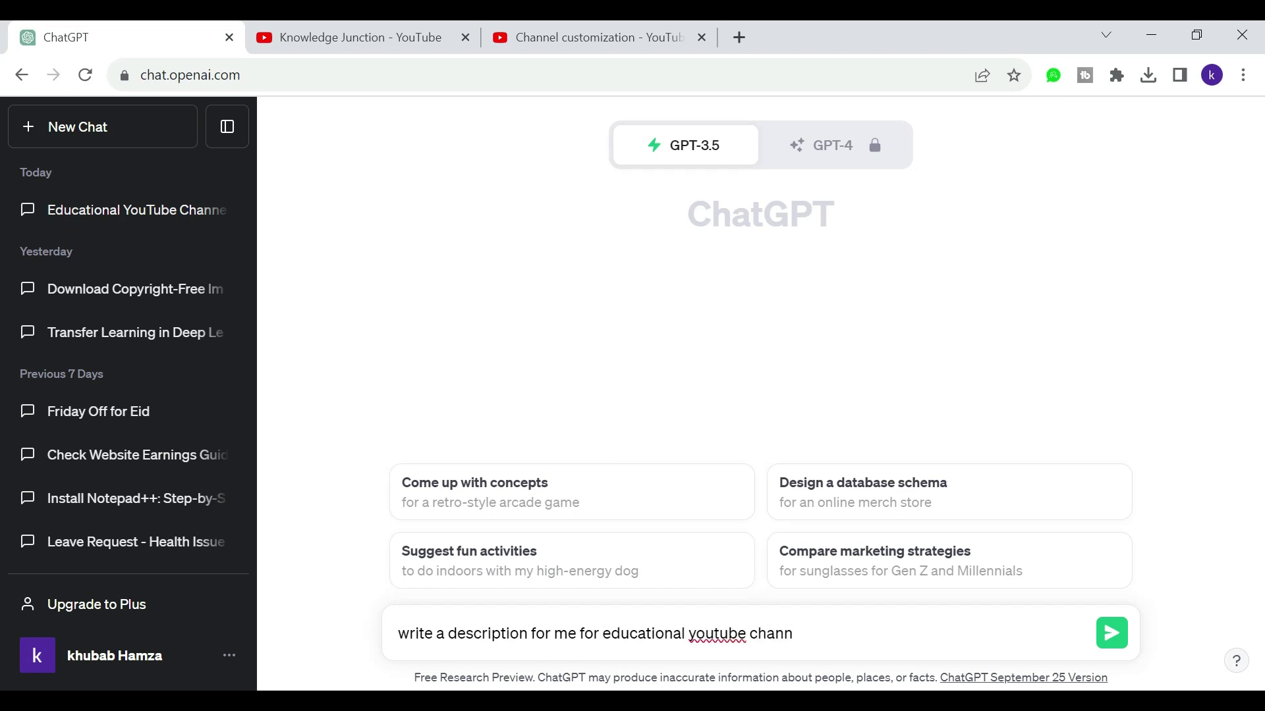
pyautogui.write('el')
pyautogui.press('Return')
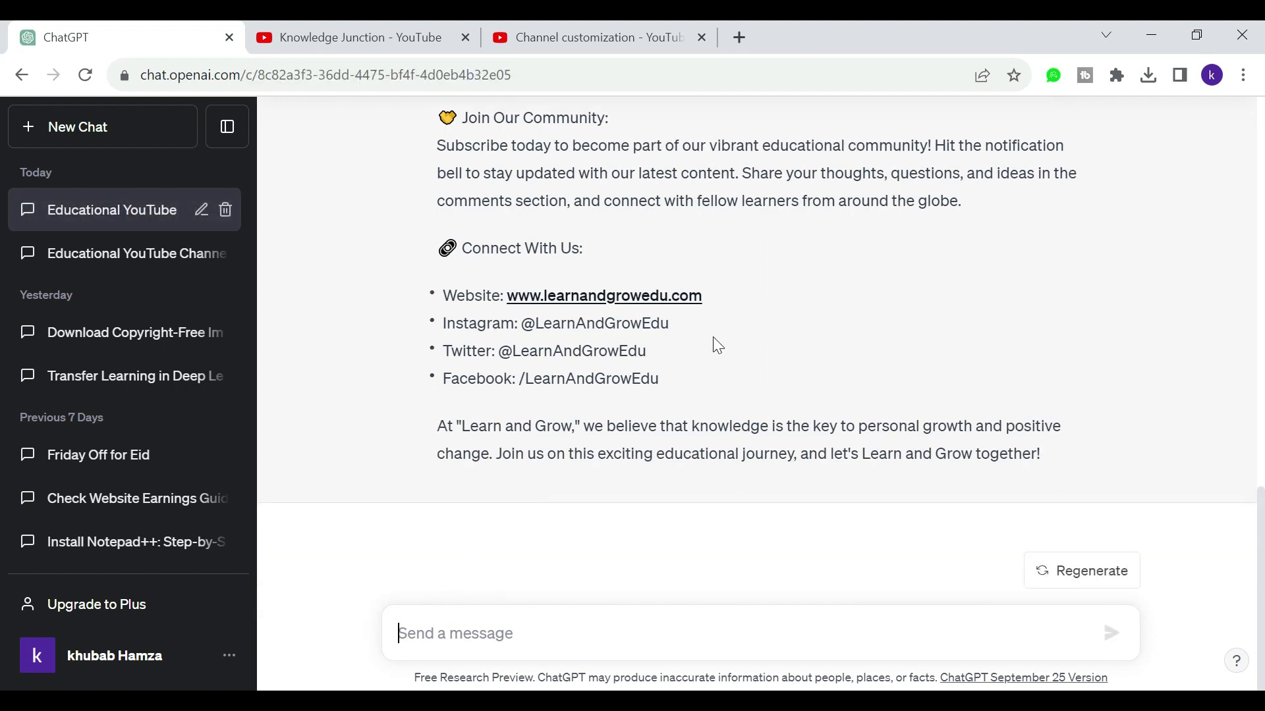
# Step: Copy ChatGPT's generated 'Learn and Grow' description and return to the channel customization page
pyautogui.moveTo(464, 242); pyautogui.dragTo(634, 241)
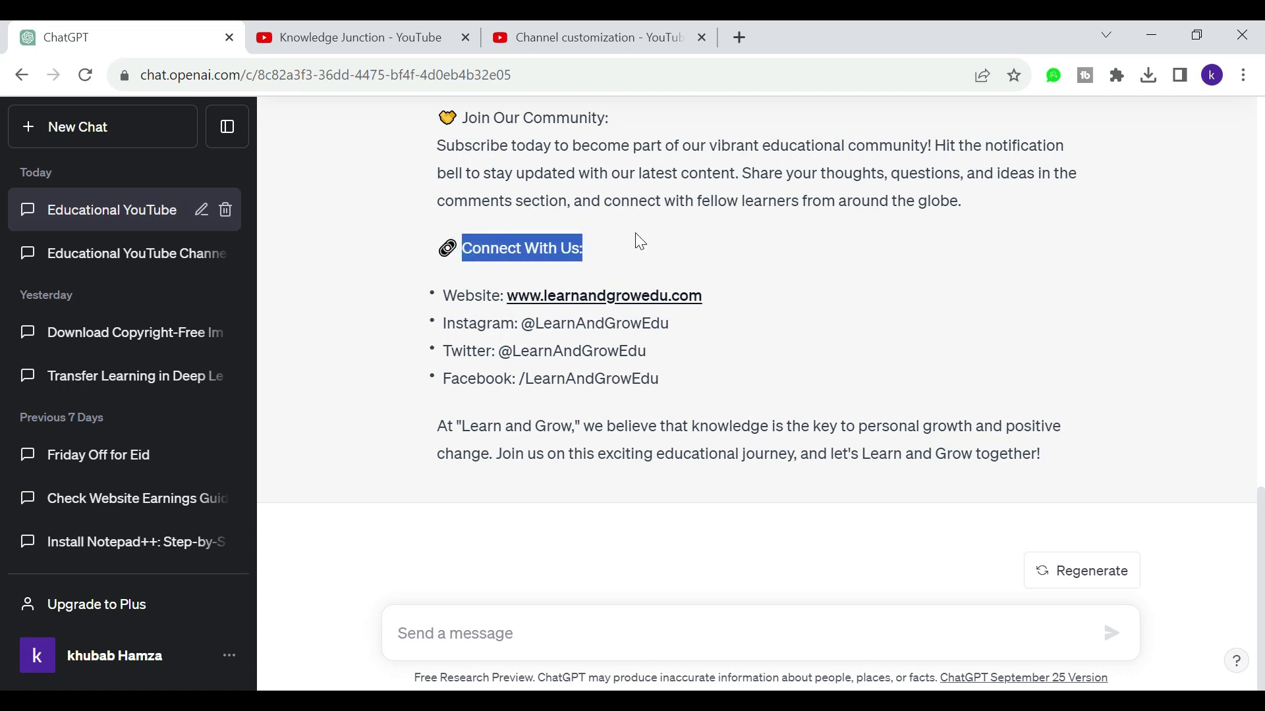
pyautogui.click(473, 290)
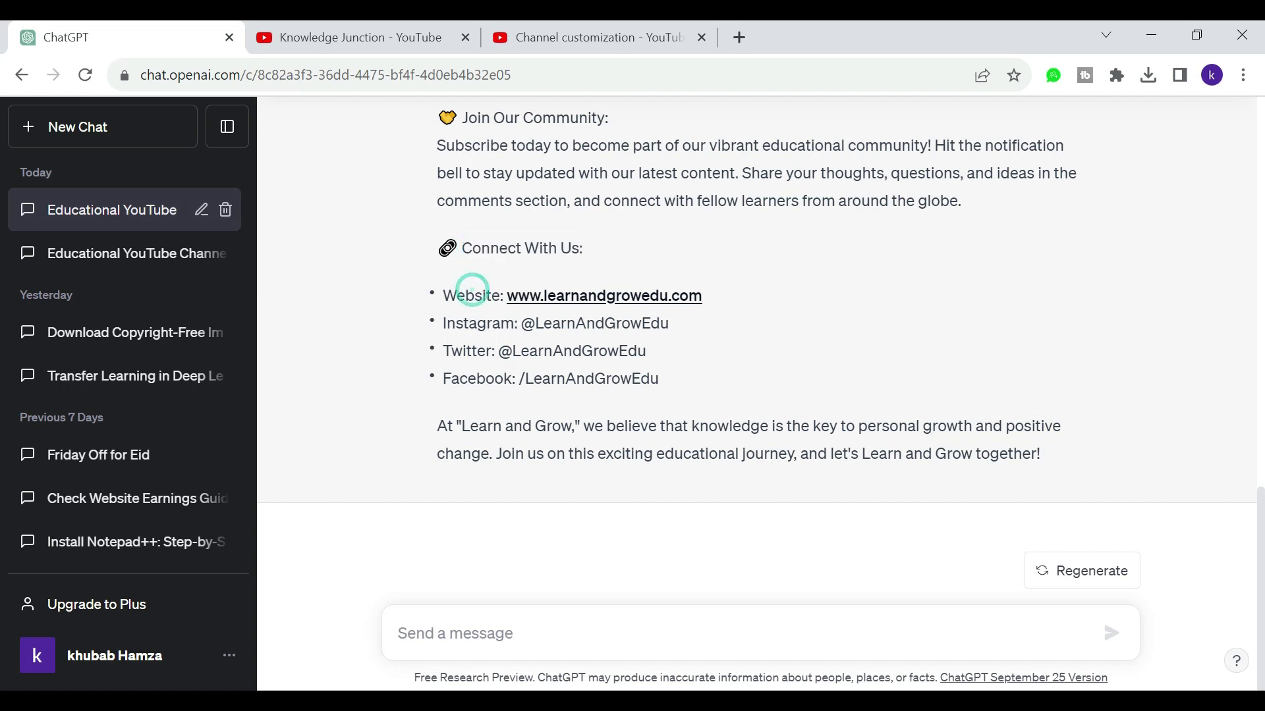
pyautogui.click(474, 315)
pyautogui.moveTo(1053, 460); pyautogui.dragTo(430, 367)
pyautogui.hotkey('ctrl', 'c')
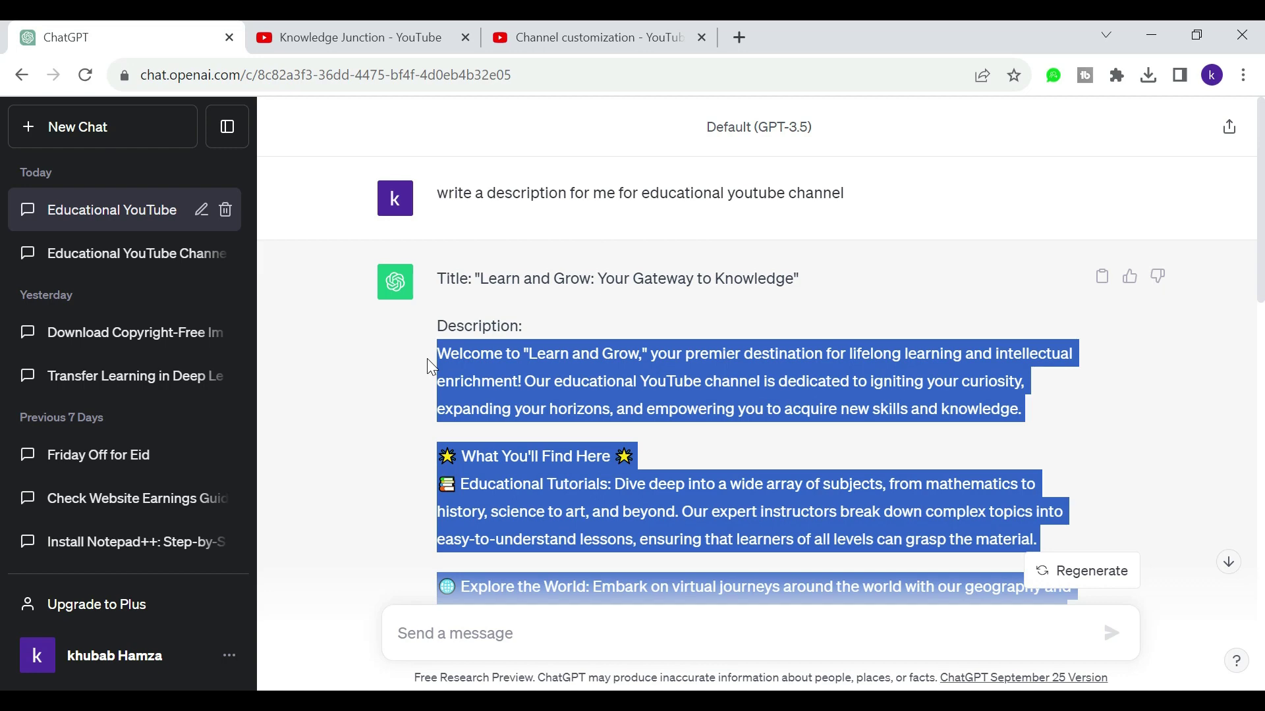
pyautogui.click(521, 30)
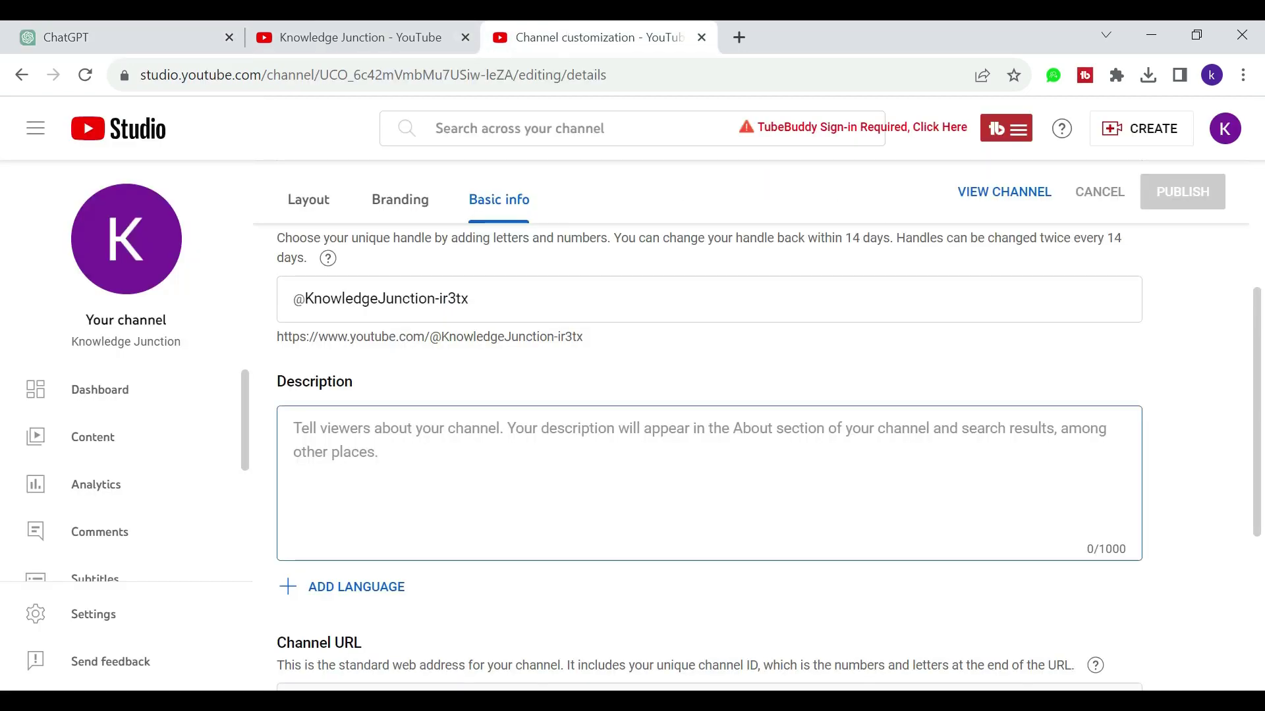
# Step: Paste the ChatGPT text into the channel description box
pyautogui.hotkey('ctrl', 'v')
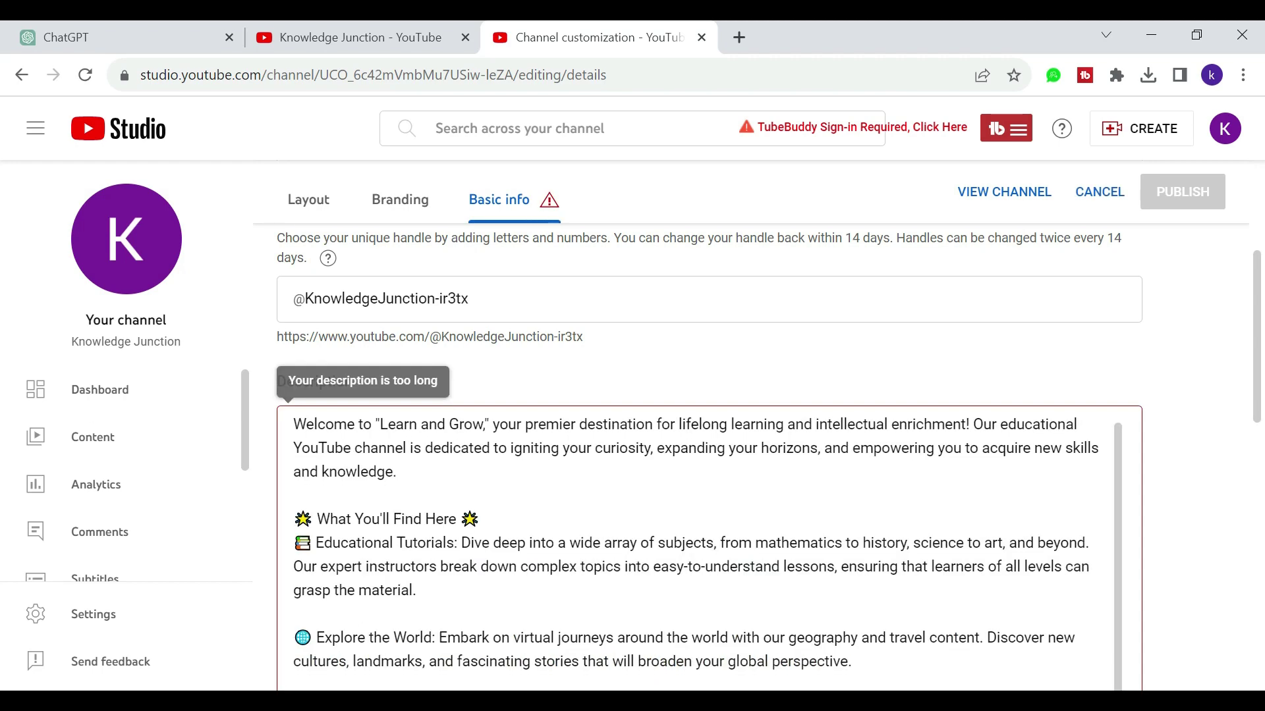
pyautogui.scroll(-10, 698, 461)
pyautogui.scroll(-1, 1053, 602)
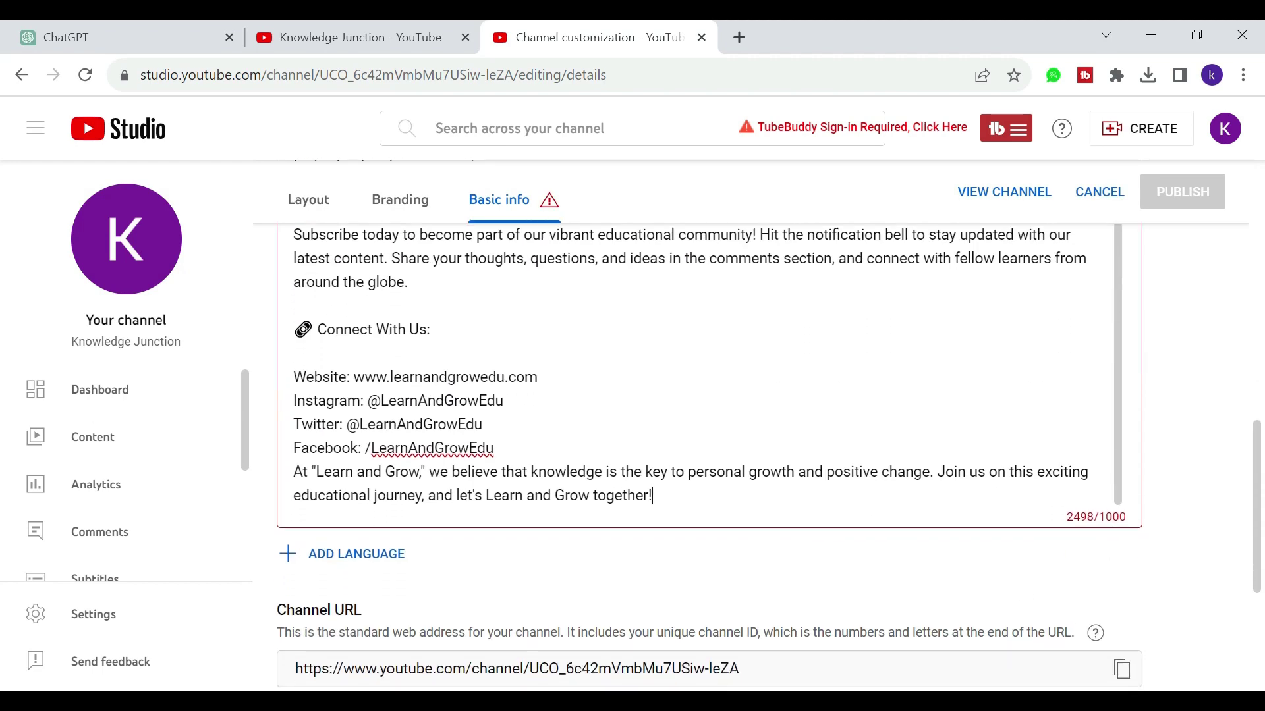
# Step: Delete the closing paragraph and several middle paragraphs to bring the description to 894/1000 characters
pyautogui.moveTo(654, 496); pyautogui.dragTo(294, 472)
pyautogui.press('BackSpace')
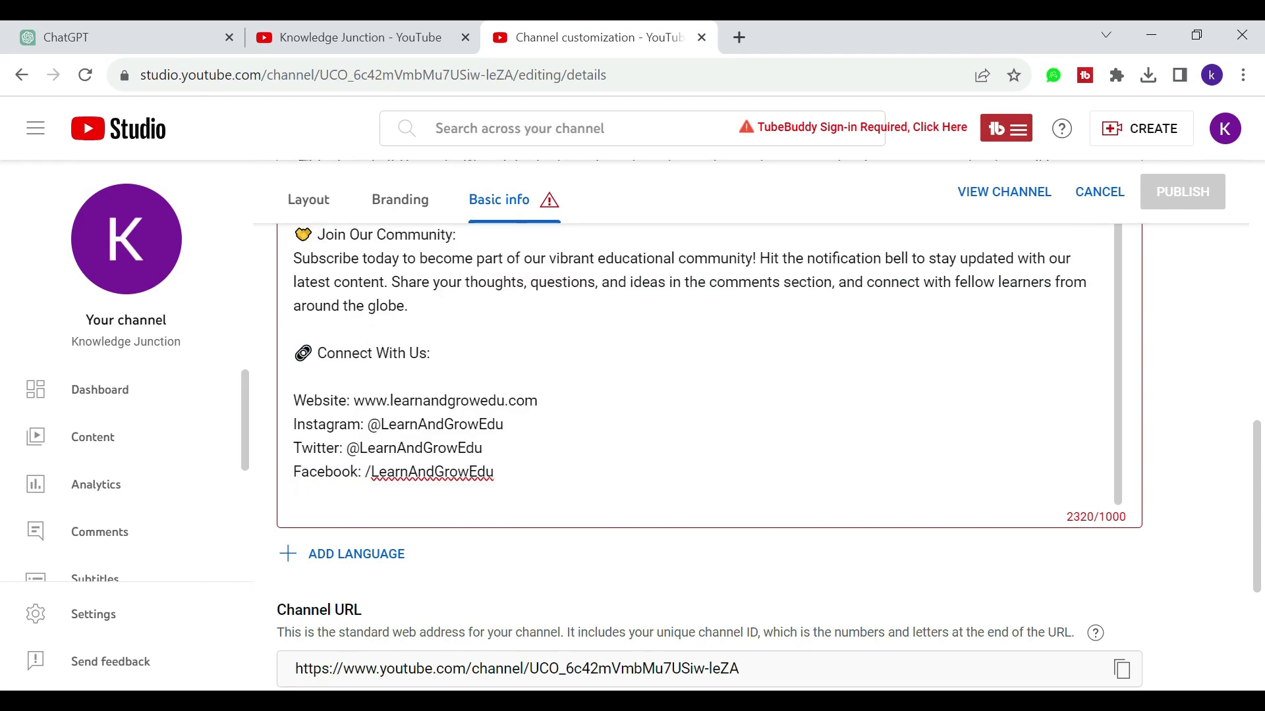
pyautogui.press('Up')
pyautogui.press('Up')
pyautogui.press('Up')
pyautogui.press('Up')
pyautogui.press('Up')
pyautogui.press('Up')
pyautogui.press('Up')
pyautogui.press('Up')
pyautogui.hotkey('shift', 'Up')
pyautogui.hotkey('shift', 'Up')
pyautogui.hotkey('shift', 'Up')
pyautogui.hotkey('shift', 'Up')
pyautogui.hotkey('shift', 'Up')
pyautogui.hotkey('shift', 'Up')
pyautogui.hotkey('shift', 'Up')
pyautogui.hotkey('shift', 'Up')
pyautogui.hotkey('shift', 'Up')
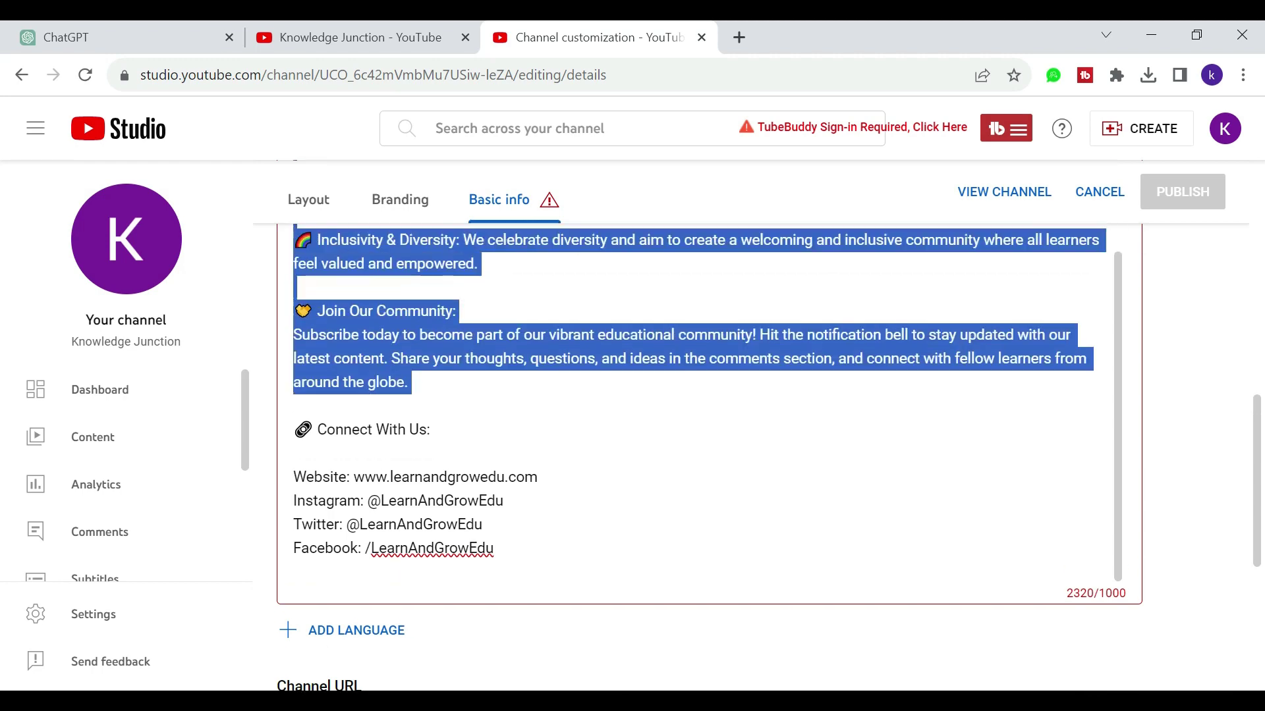
pyautogui.hotkey('shift', 'Up')
pyautogui.hotkey('shift', 'Up')
pyautogui.hotkey('shift', 'Up')
pyautogui.hotkey('shift', 'Up')
pyautogui.hotkey('shift', 'Up')
pyautogui.hotkey('shift', 'Up')
pyautogui.hotkey('shift', 'Up')
pyautogui.hotkey('shift', 'Up')
pyautogui.hotkey('shift', 'Up')
pyautogui.hotkey('shift', 'Up')
pyautogui.hotkey('shift', 'Up')
pyautogui.hotkey('shift', 'Up')
pyautogui.hotkey('shift', 'Up')
pyautogui.hotkey('shift', 'Up')
pyautogui.hotkey('shift', 'Up')
pyautogui.hotkey('shift', 'Up')
pyautogui.hotkey('shift', 'Up')
pyautogui.hotkey('shift', 'Up')
pyautogui.hotkey('shift', 'Up')
pyautogui.hotkey('shift', 'Up')
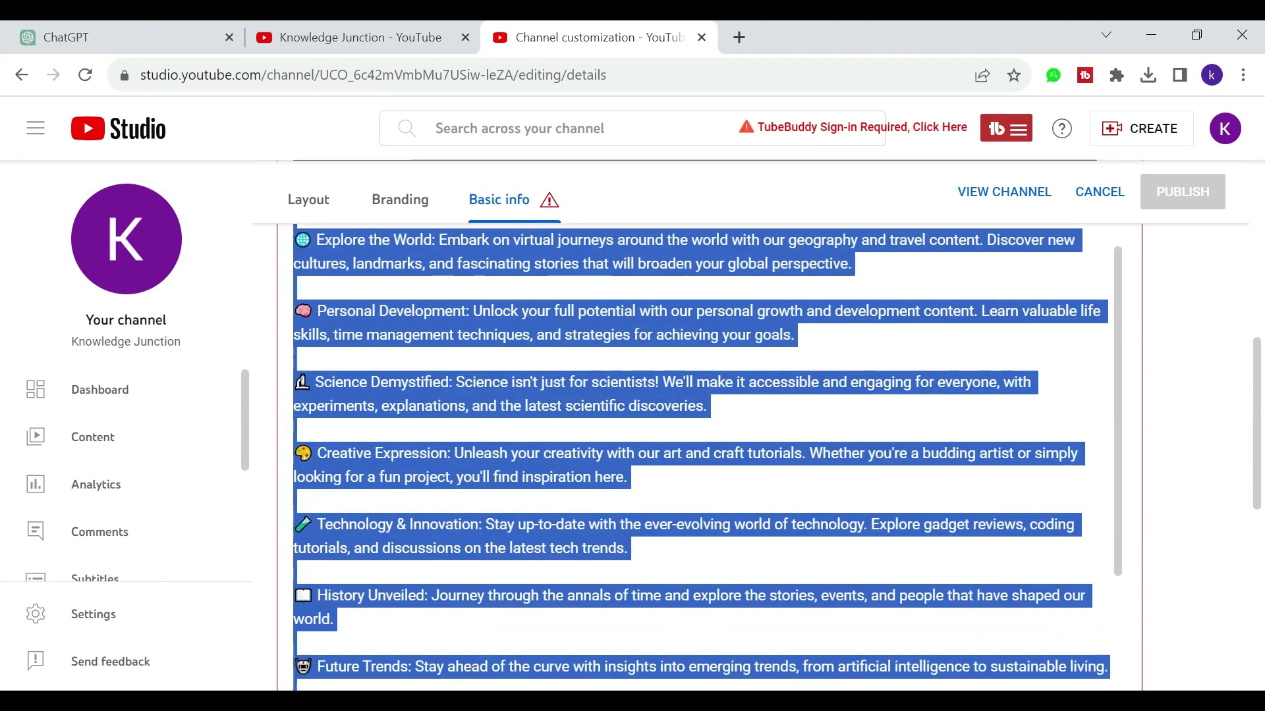
pyautogui.hotkey('shift', 'Down')
pyautogui.hotkey('shift', 'Down')
pyautogui.hotkey('shift', 'Down')
pyautogui.hotkey('shift', 'Down')
pyautogui.hotkey('shift', 'Down')
pyautogui.press('BackSpace')
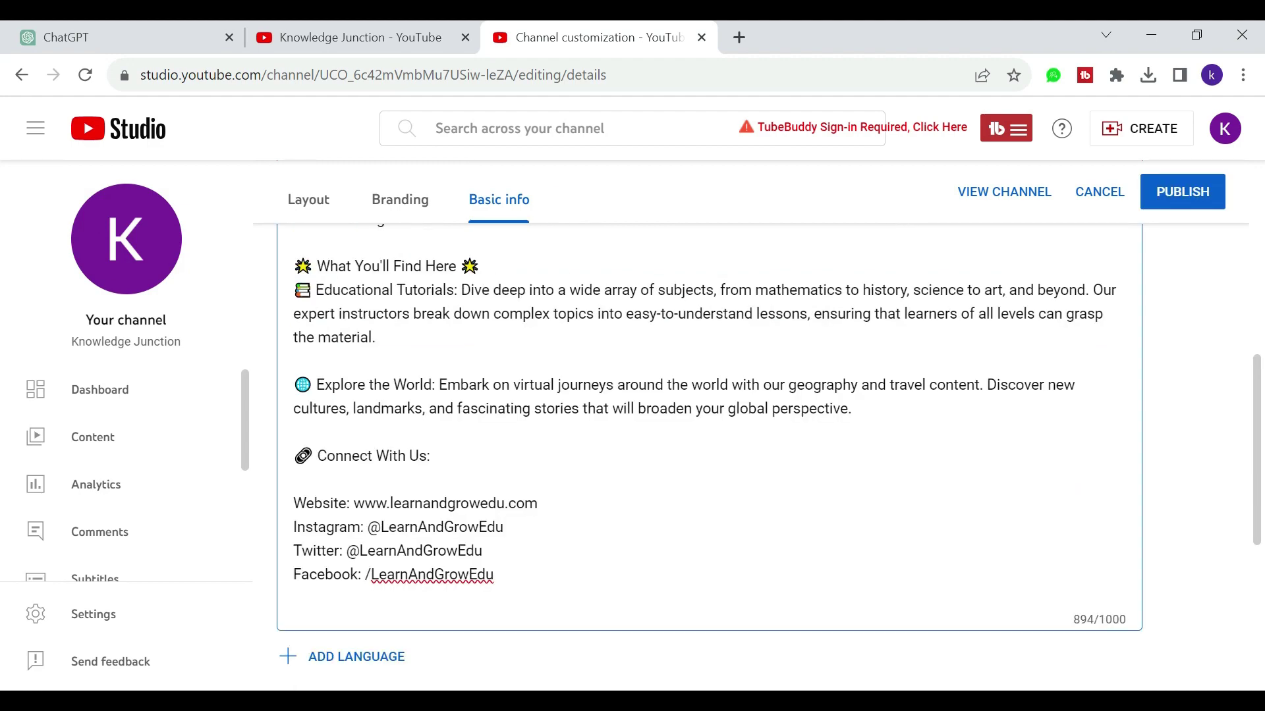
# Step: Scroll back to the top of the description and select 'Learn and Grow' in its first line
pyautogui.scroll(5, 418, 536)
pyautogui.scroll(-5, 418, 536)
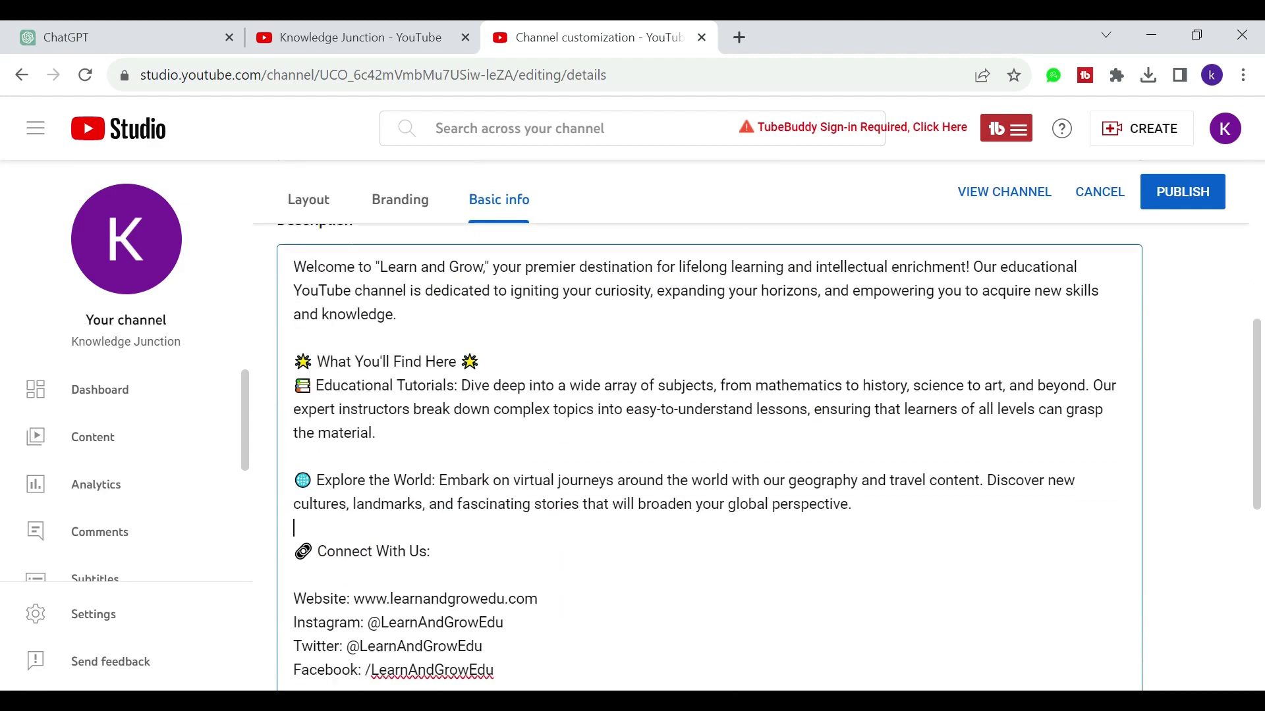
pyautogui.scroll(1, 418, 536)
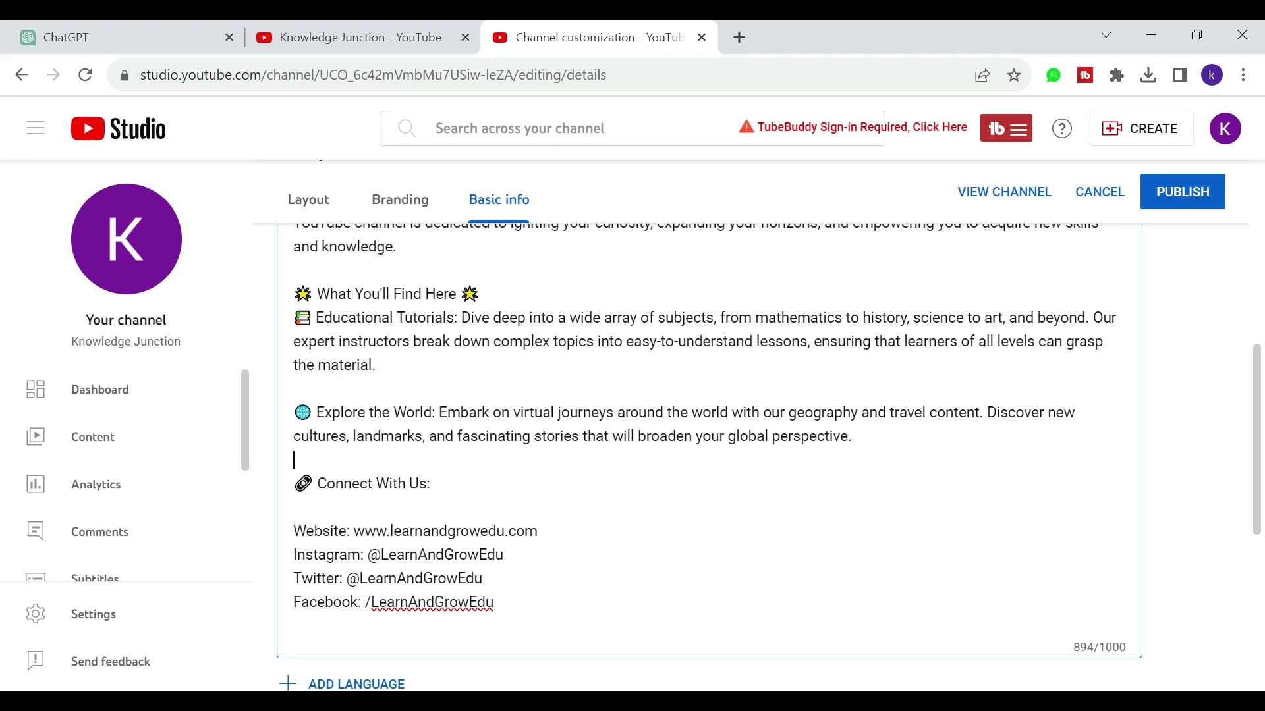
pyautogui.scroll(2, 710, 457)
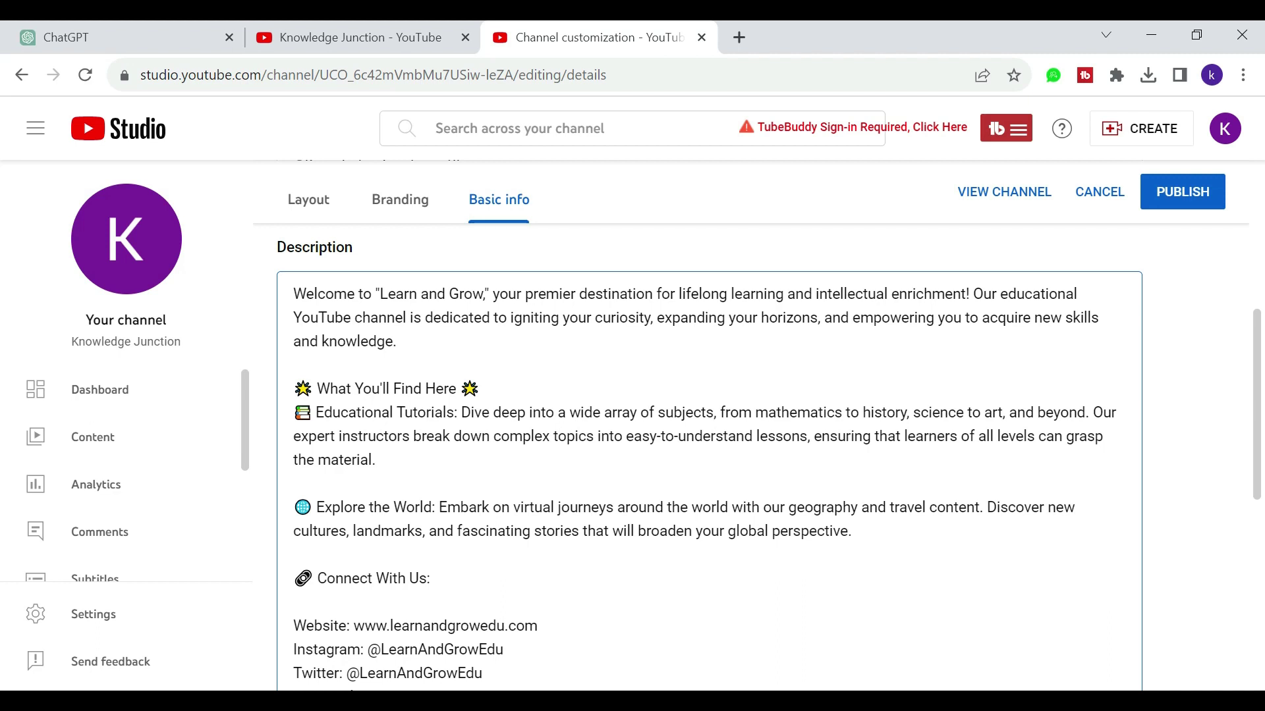
pyautogui.moveTo(380, 294); pyautogui.dragTo(492, 294)
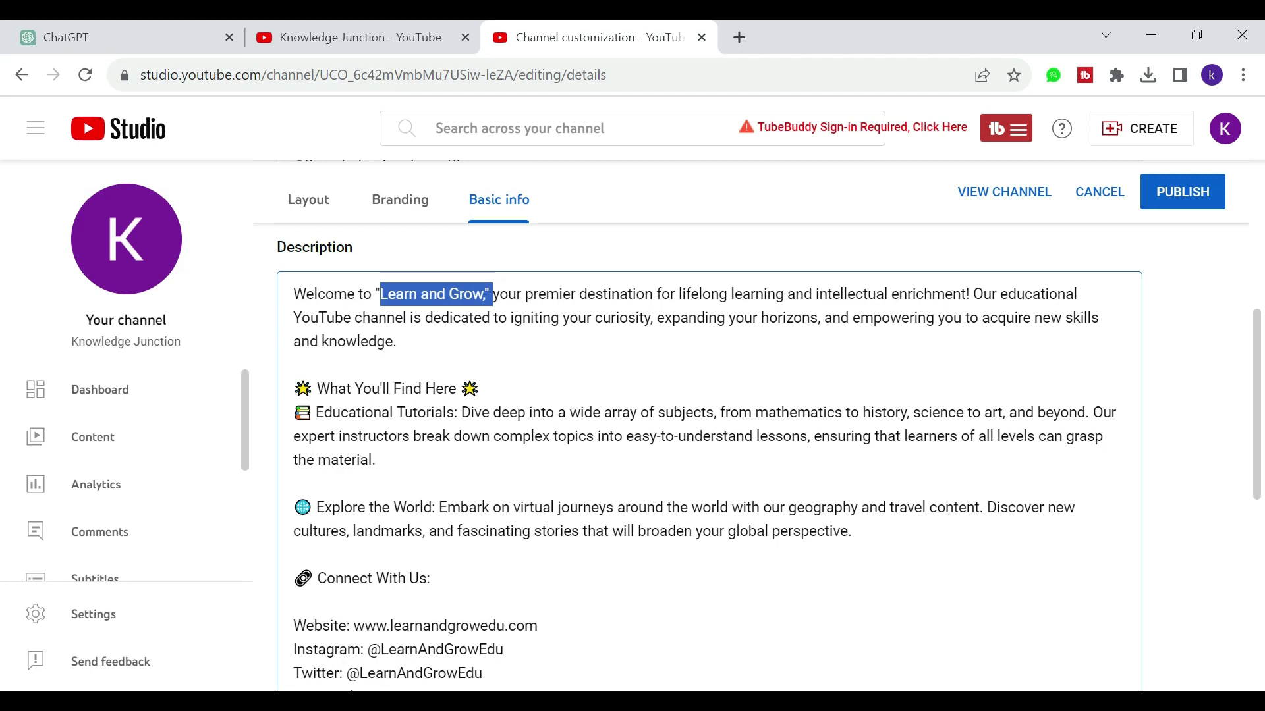
# Step: Replace 'Learn and Grow' with 'Knowledge Junction' in the opening line, leaving 897/1000 characters
pyautogui.hotkey('shift', 'Left')
pyautogui.hotkey('shift', 'Left')
pyautogui.write('Kn')
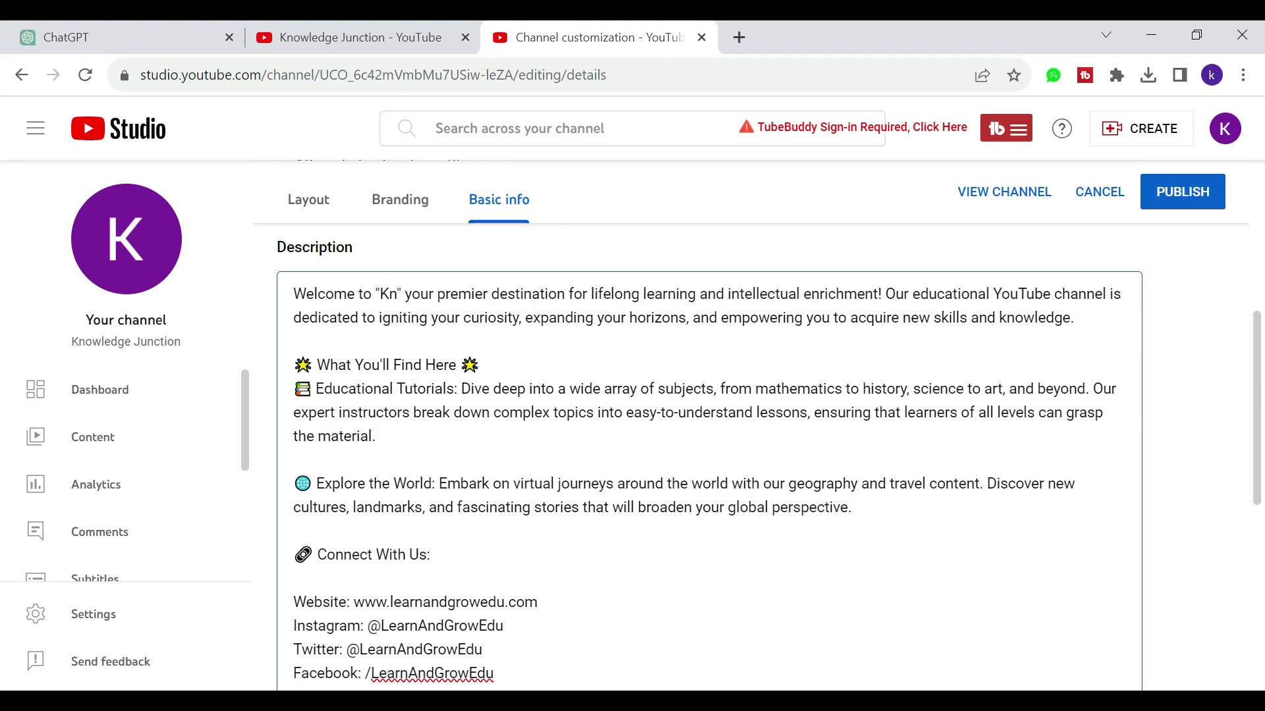
pyautogui.write('owled')
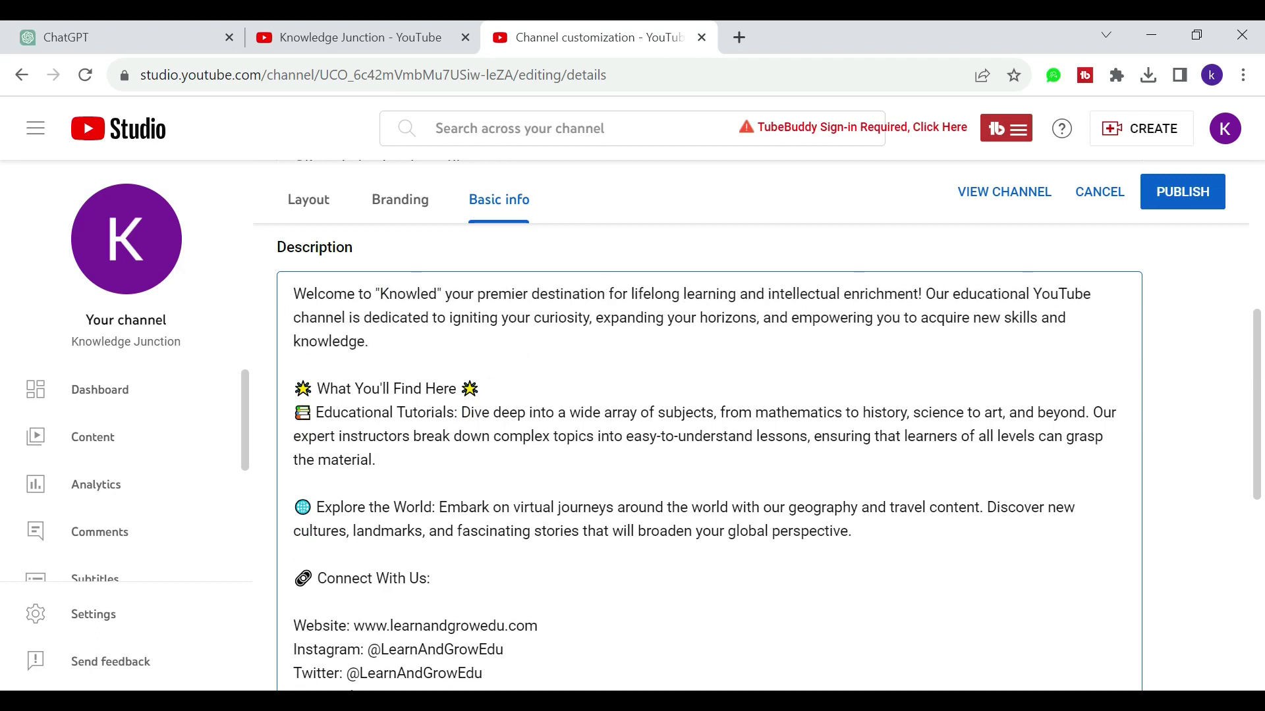
pyautogui.write('ge')
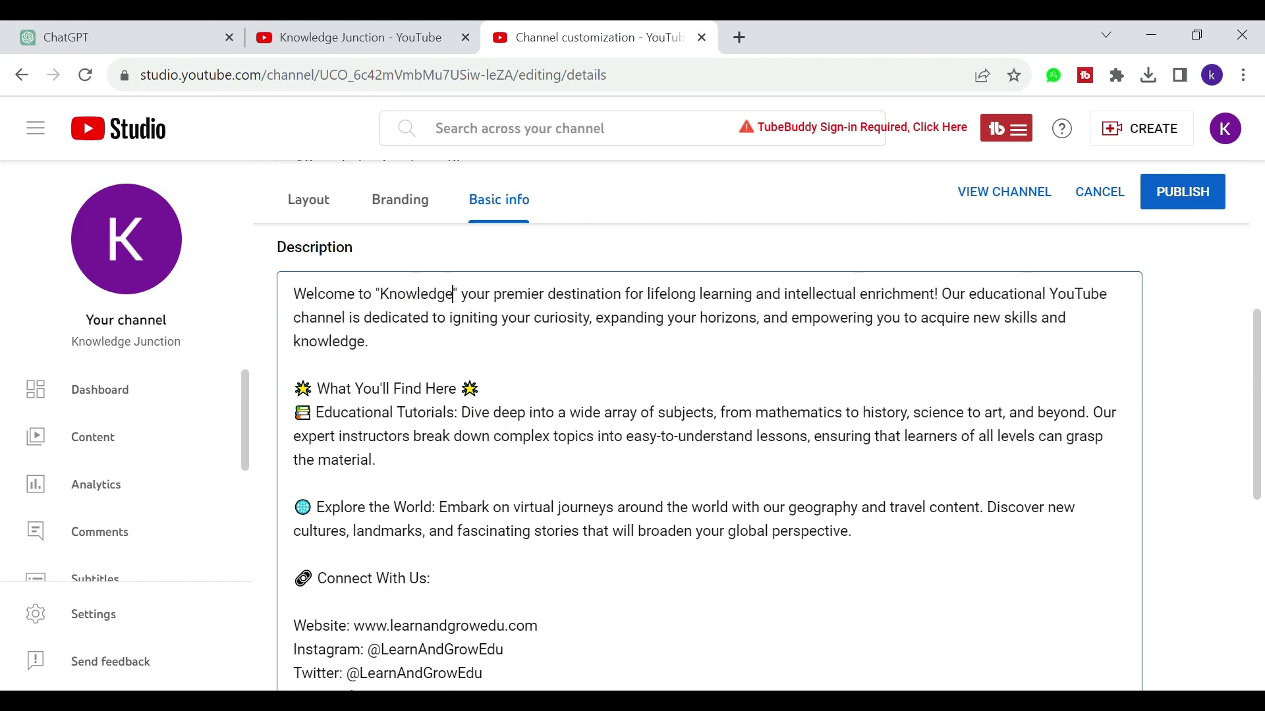
pyautogui.write(' Junct')
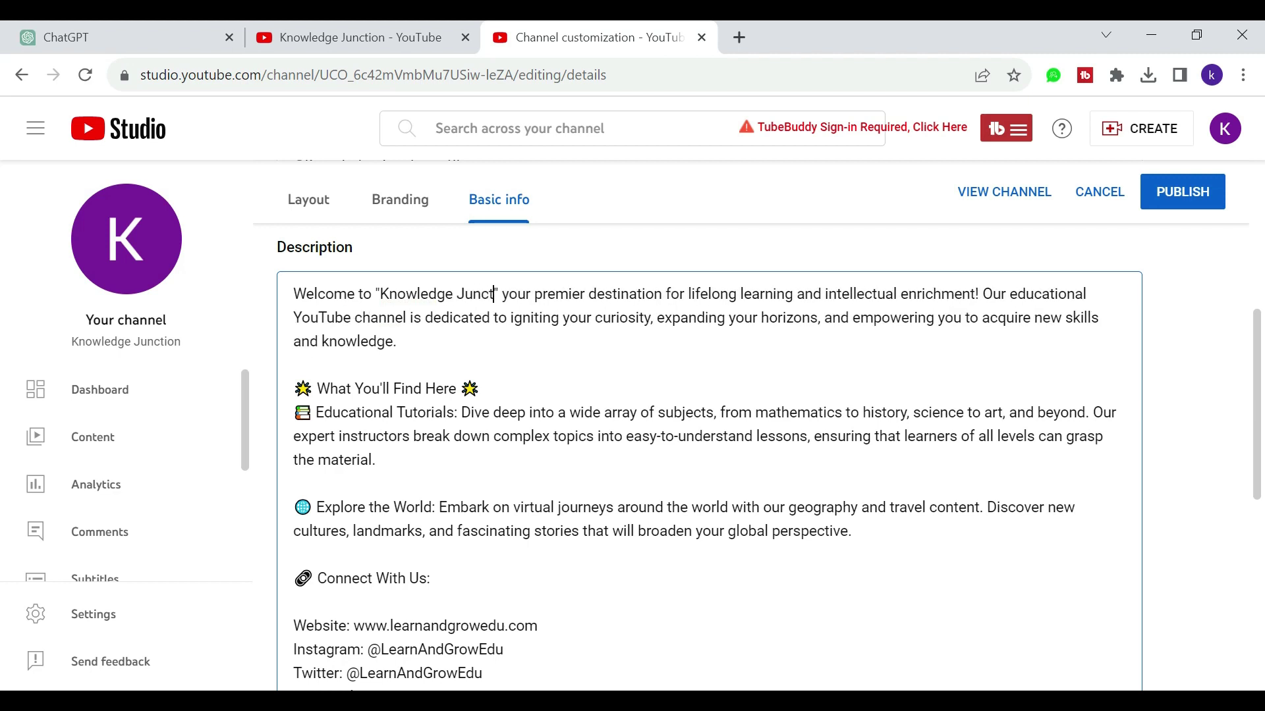
pyautogui.write('ion')
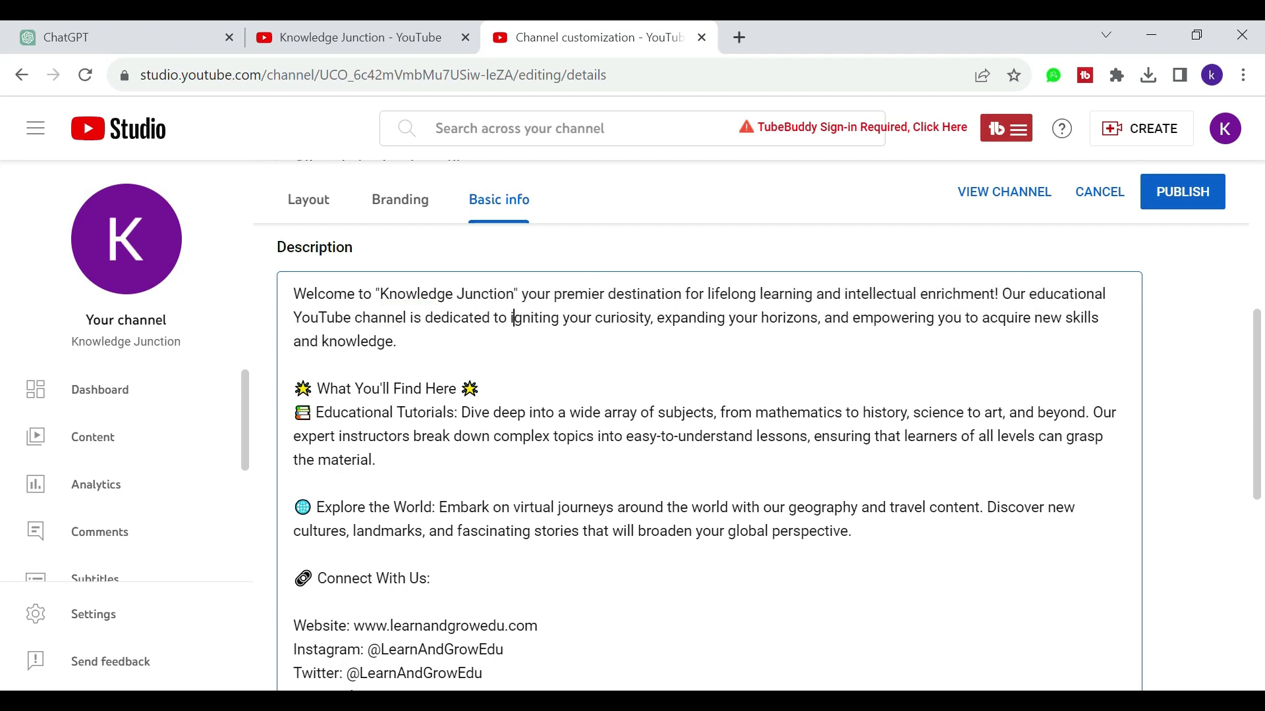
pyautogui.press('Down')
pyautogui.press('Down')
pyautogui.press('Down')
pyautogui.press('Down')
pyautogui.press('Down')
pyautogui.press('Down')
pyautogui.press('Down')
pyautogui.press('Down')
pyautogui.press('Down')
pyautogui.press('Down')
pyautogui.press('Down')
pyautogui.press('Down')
pyautogui.press('Down')
pyautogui.press('Down')
pyautogui.press('Down')
pyautogui.press('Down')
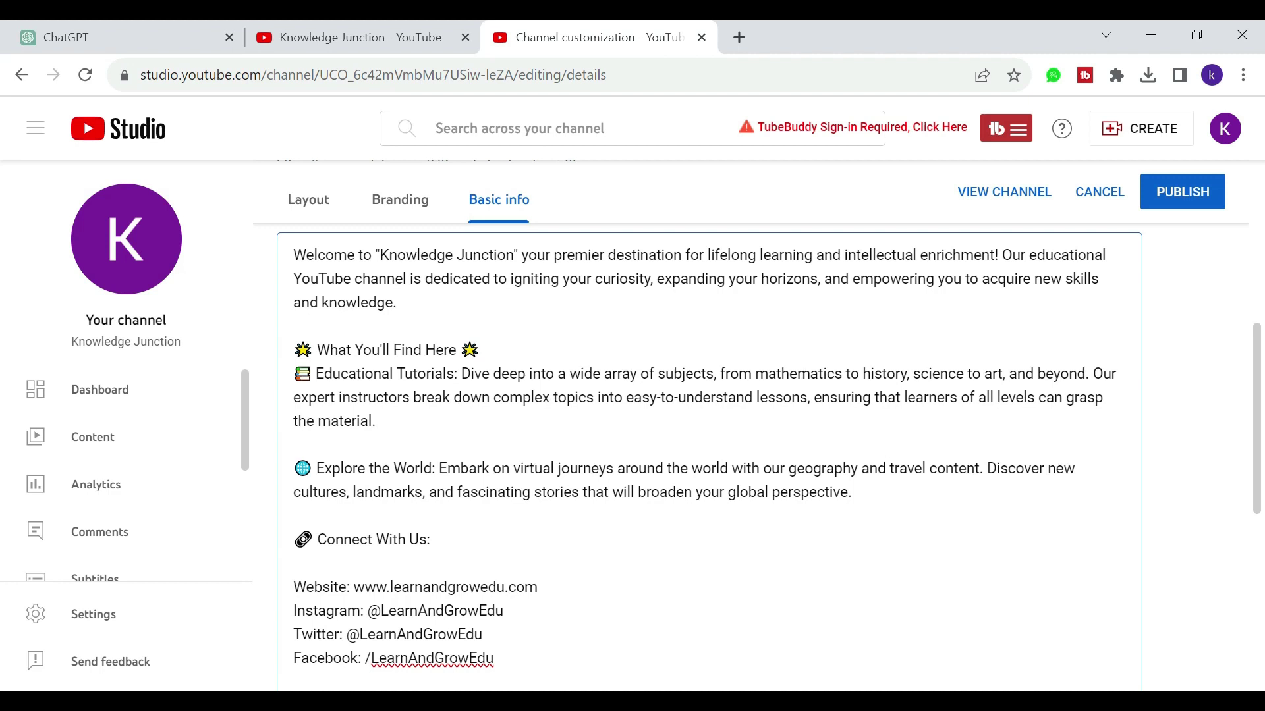
pyautogui.scroll(-1, 709, 428)
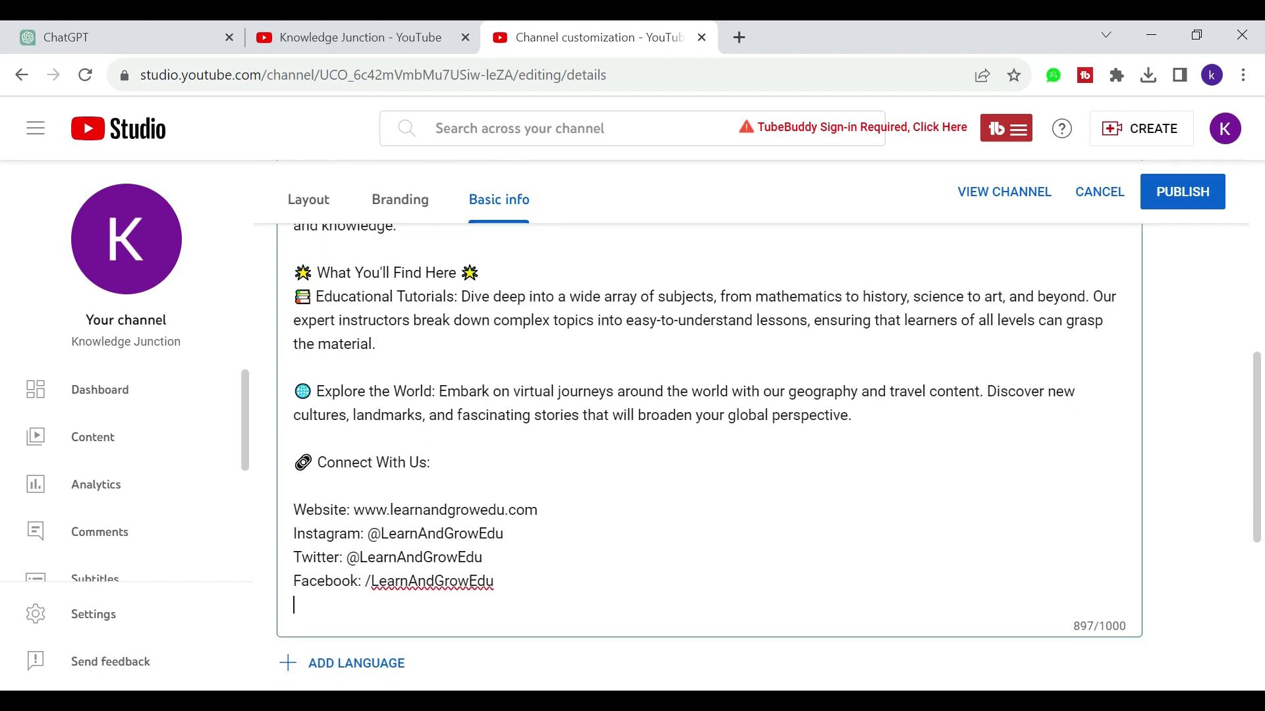
pyautogui.scroll(-1, 710, 428)
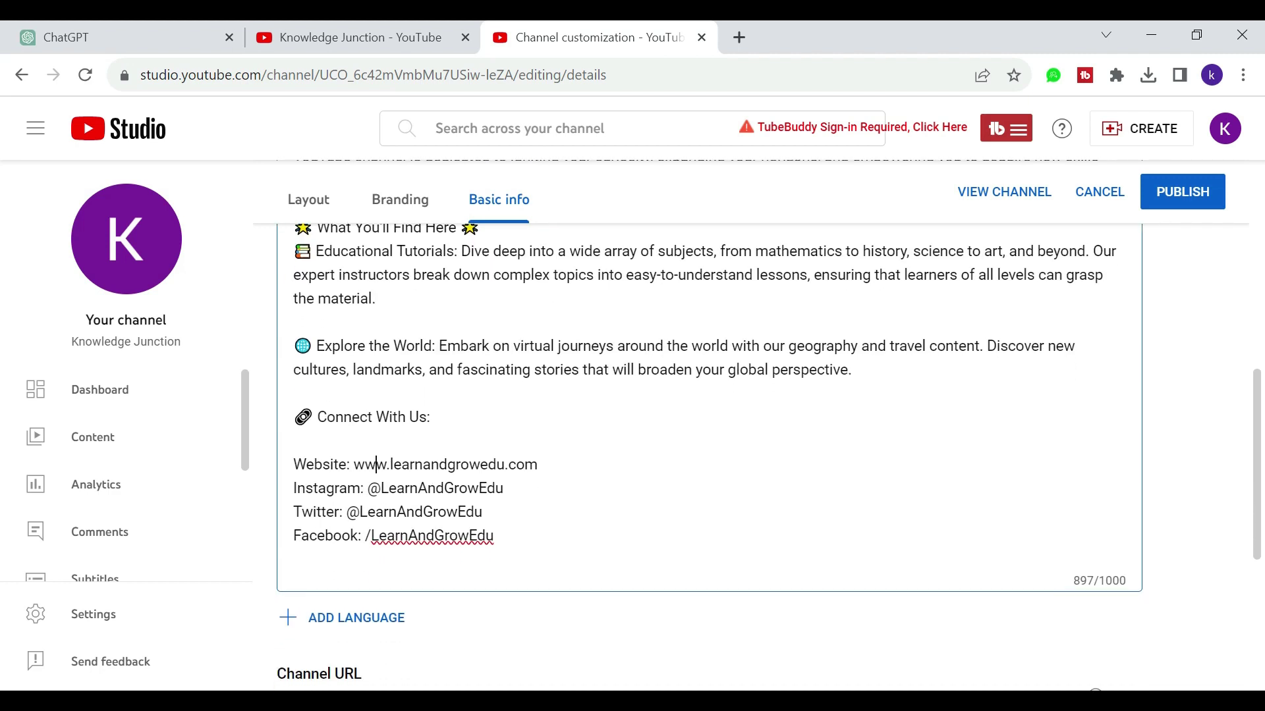
pyautogui.moveTo(515, 464); pyautogui.dragTo(376, 465)
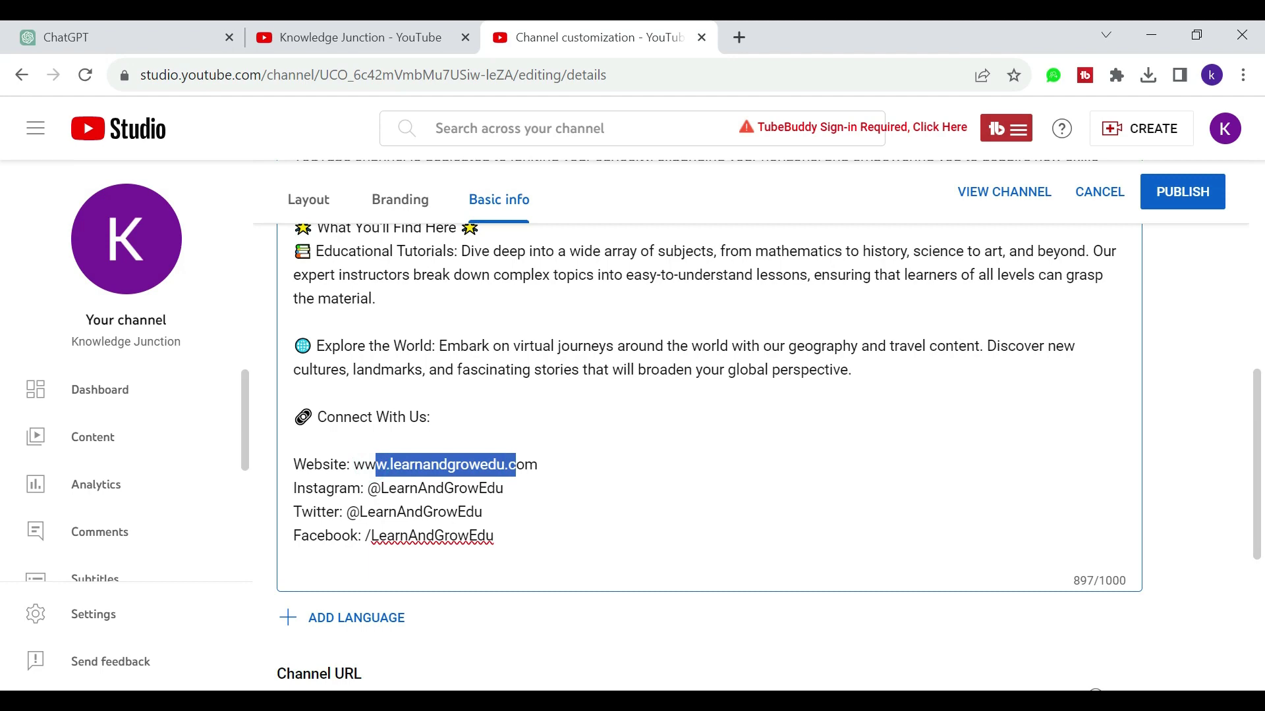
pyautogui.scroll(-2, 384, 502)
pyautogui.click(422, 507)
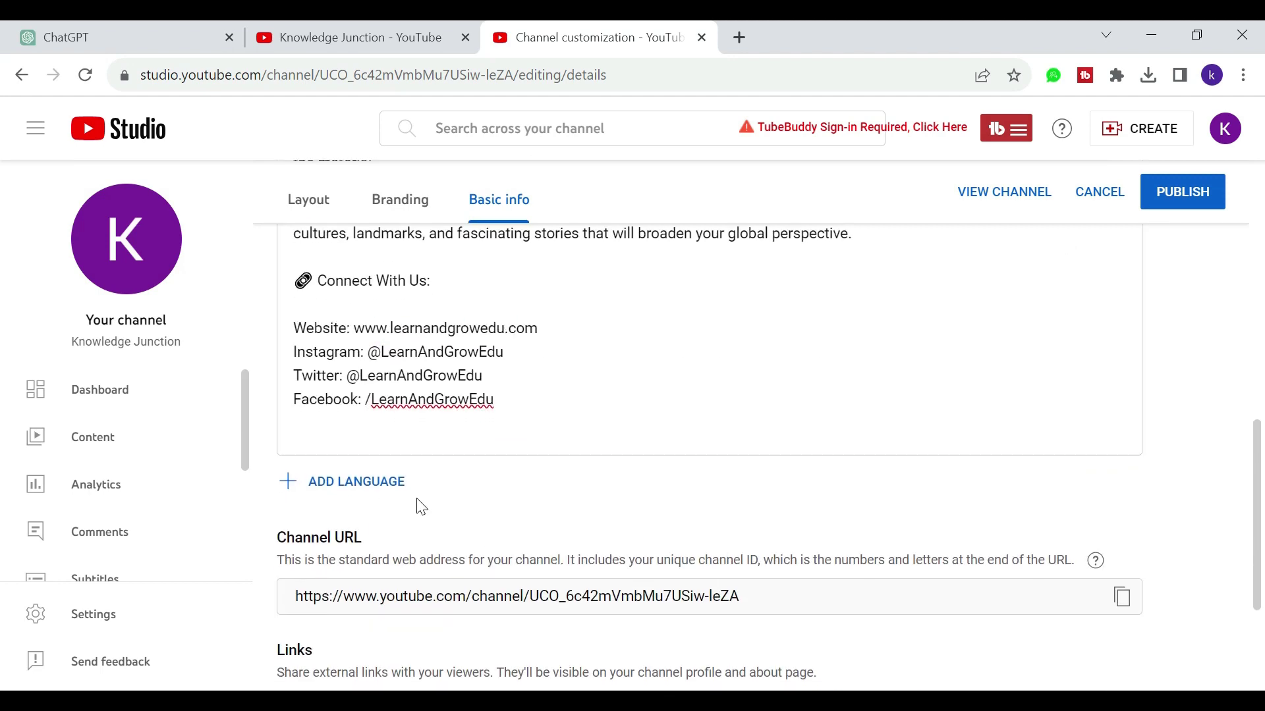
# Step: Add a language translation and set its original language to Urdu
pyautogui.click(401, 490)
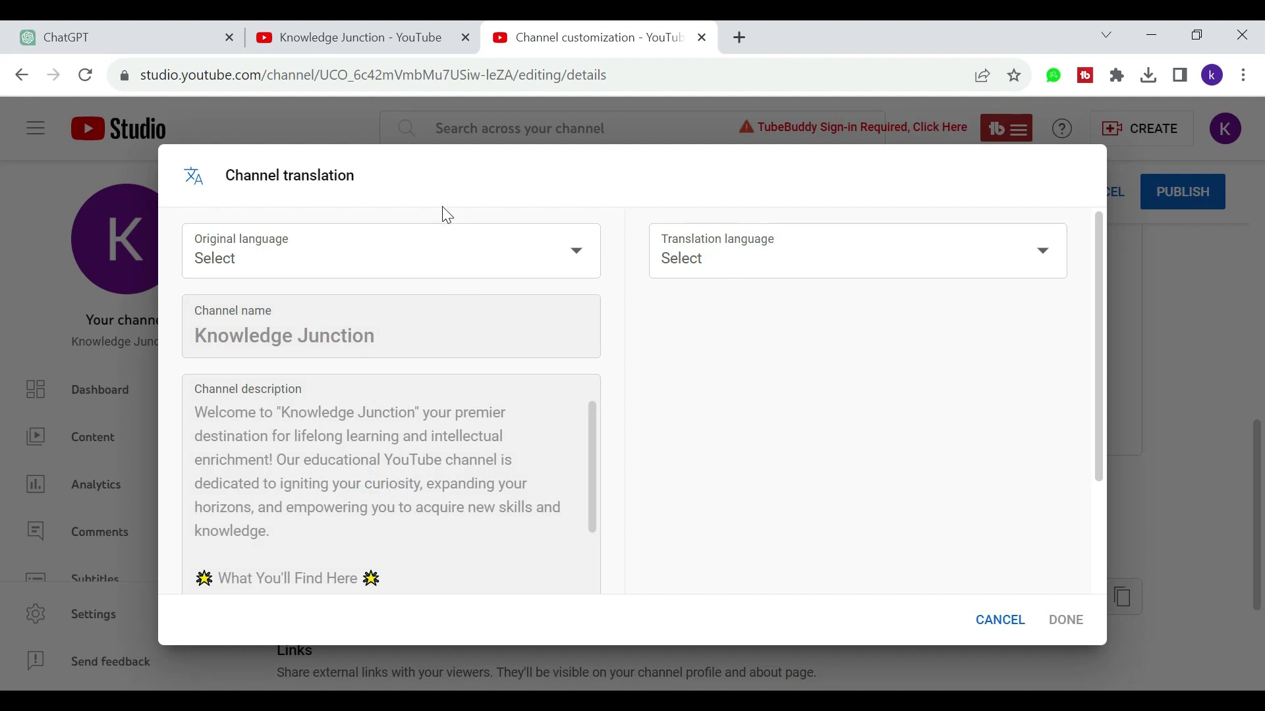
pyautogui.click(415, 261)
pyautogui.scroll(-20, 343, 494)
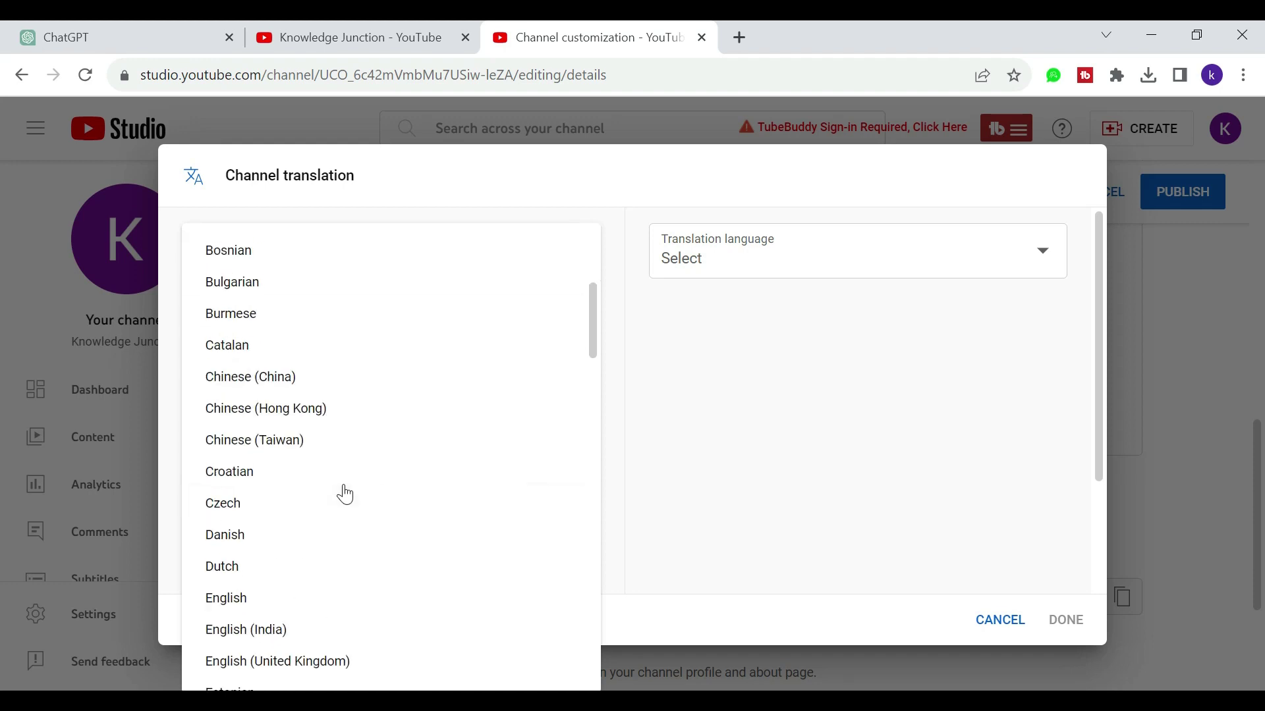
pyautogui.scroll(5, 345, 494)
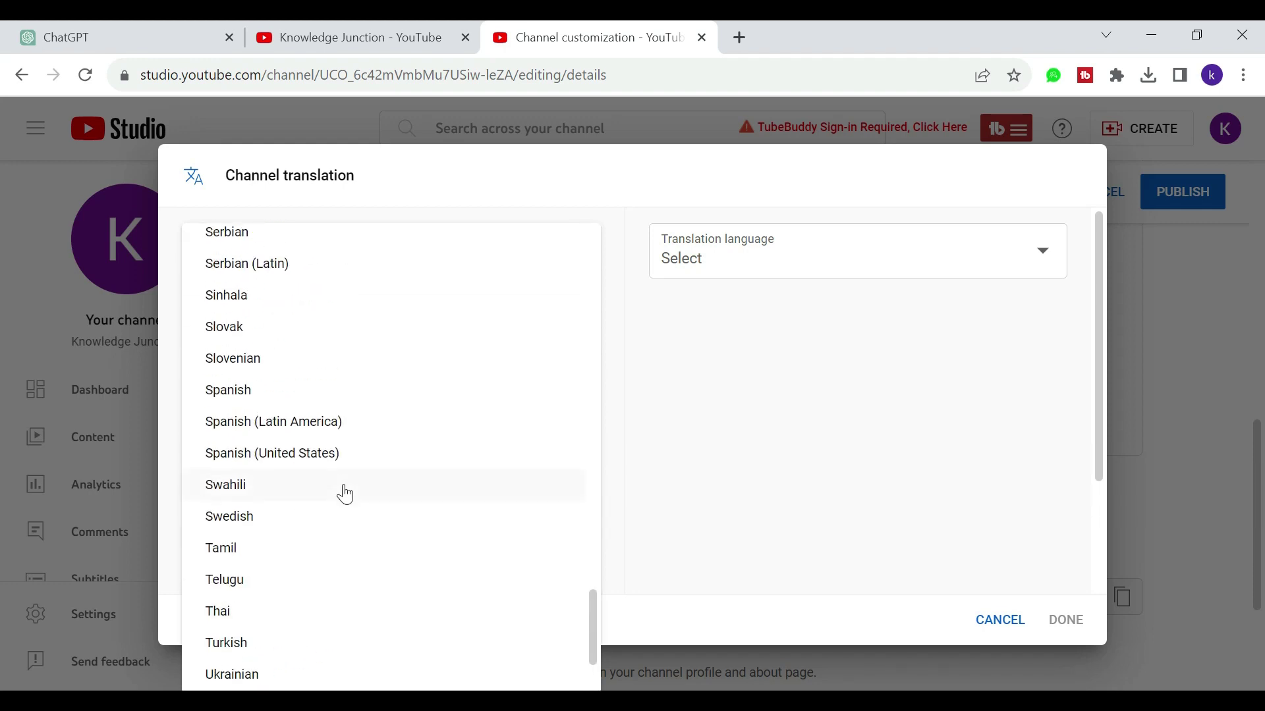
pyautogui.scroll(-5, 345, 494)
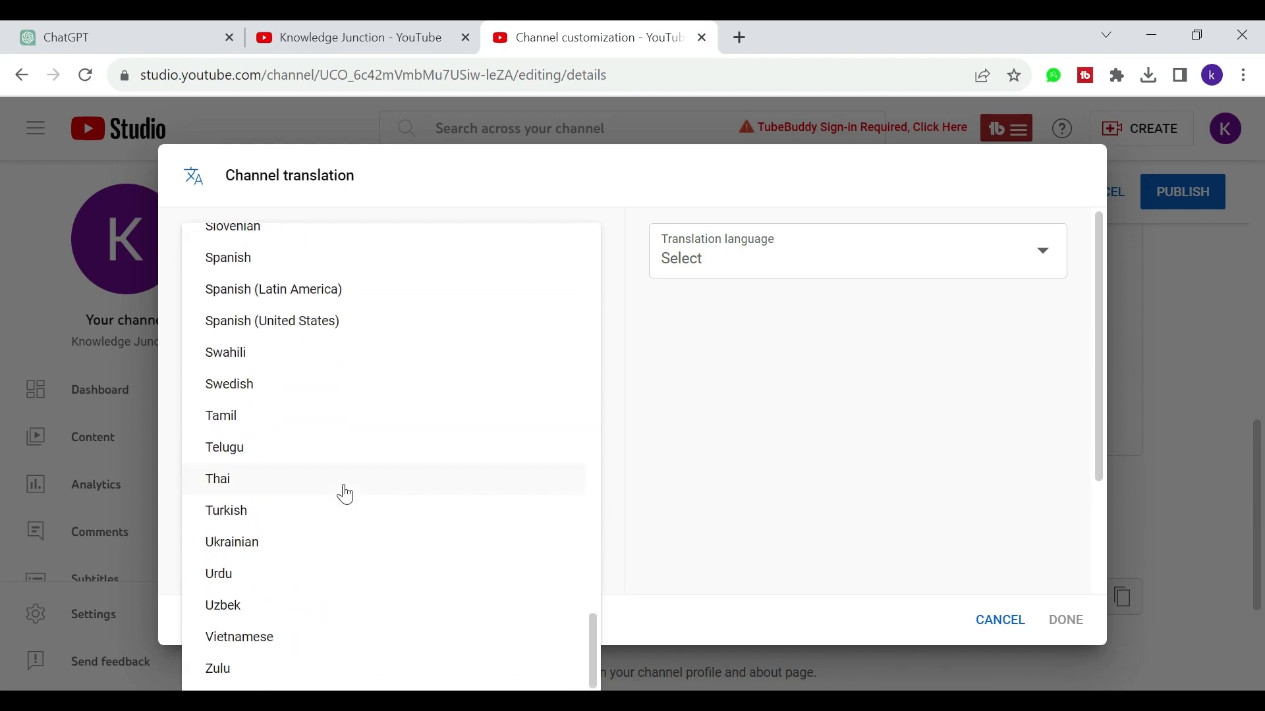
pyautogui.click(220, 571)
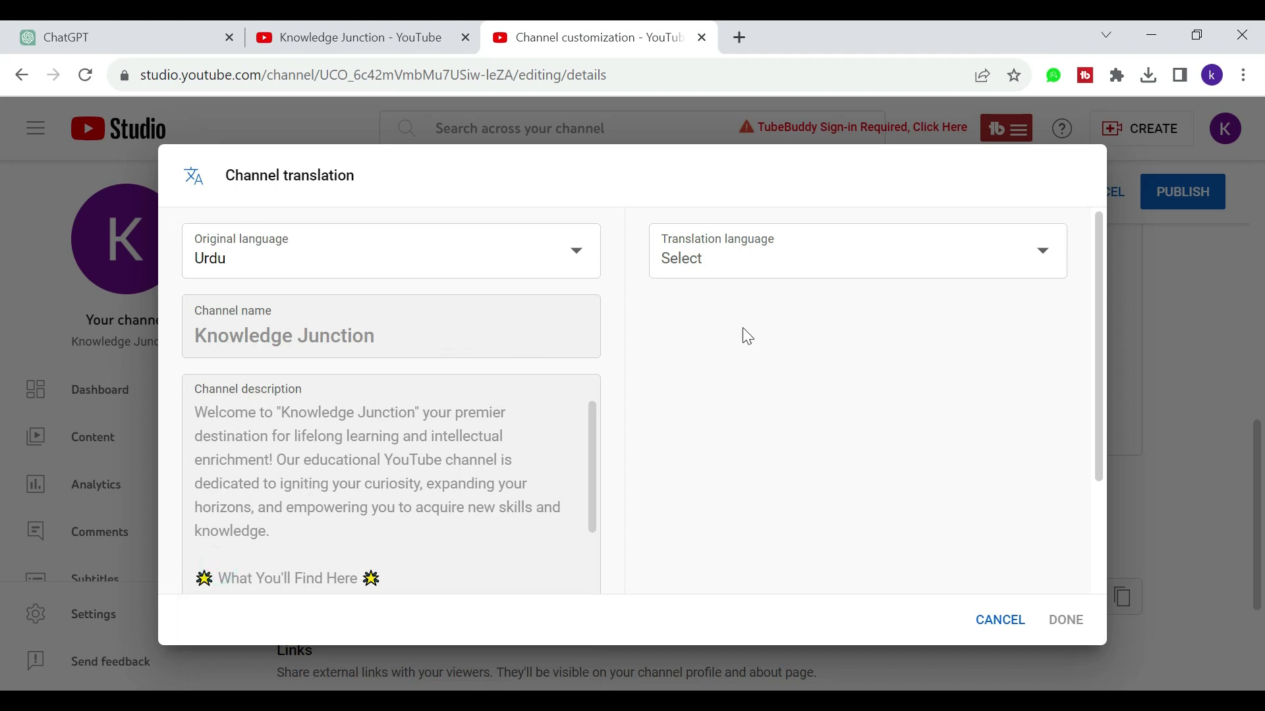
pyautogui.scroll(-2, 741, 327)
pyautogui.scroll(2, 606, 363)
# Step: Choose English (United Kingdom) as the translation language
pyautogui.click(707, 263)
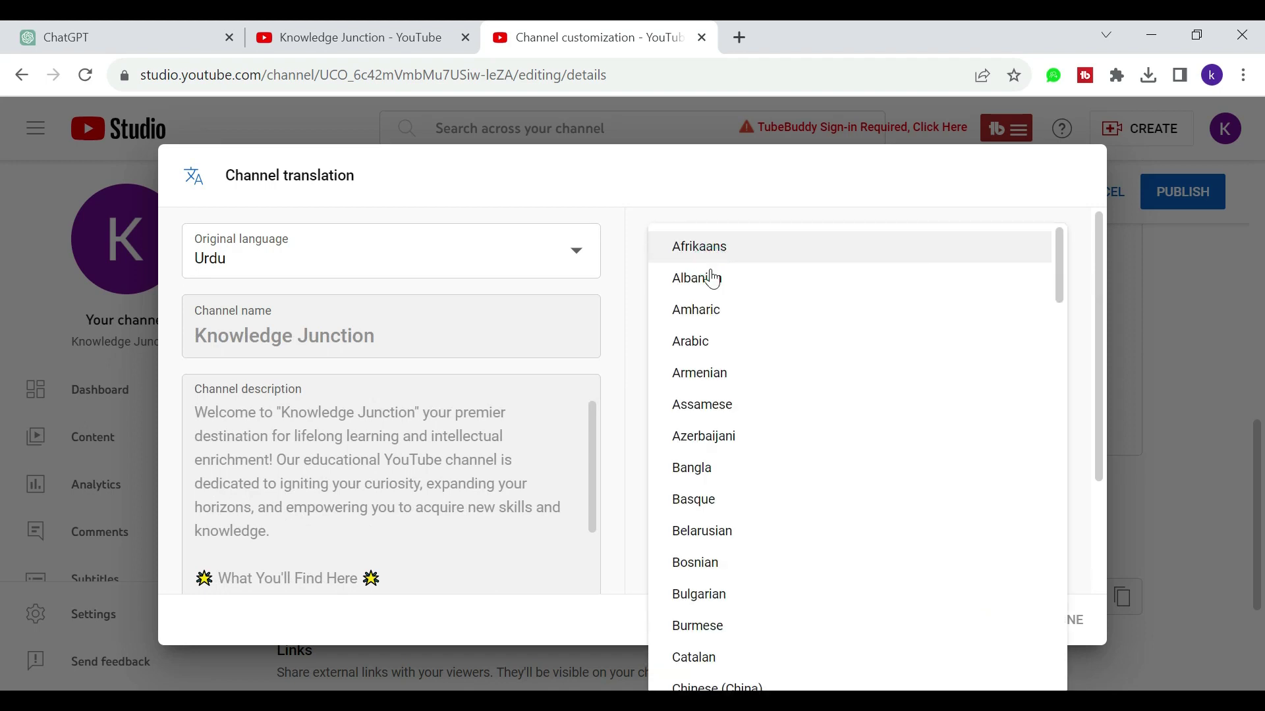
pyautogui.scroll(-15, 697, 527)
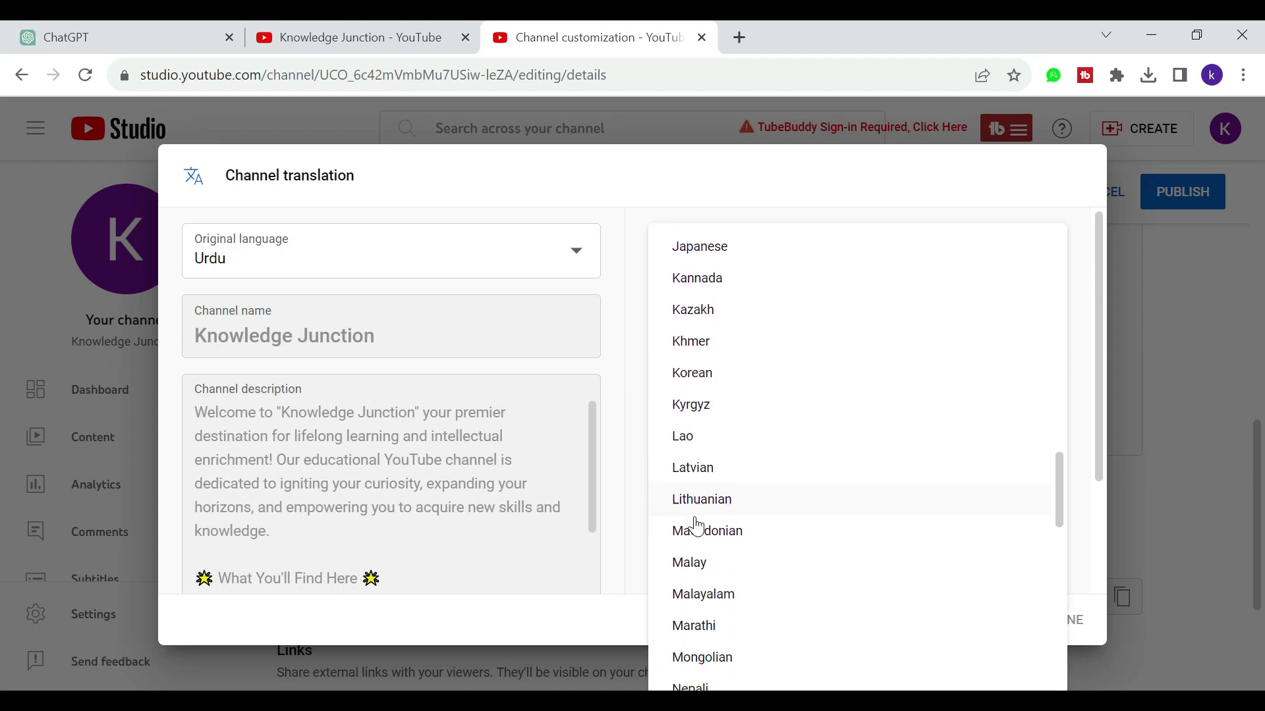
pyautogui.scroll(10, 697, 527)
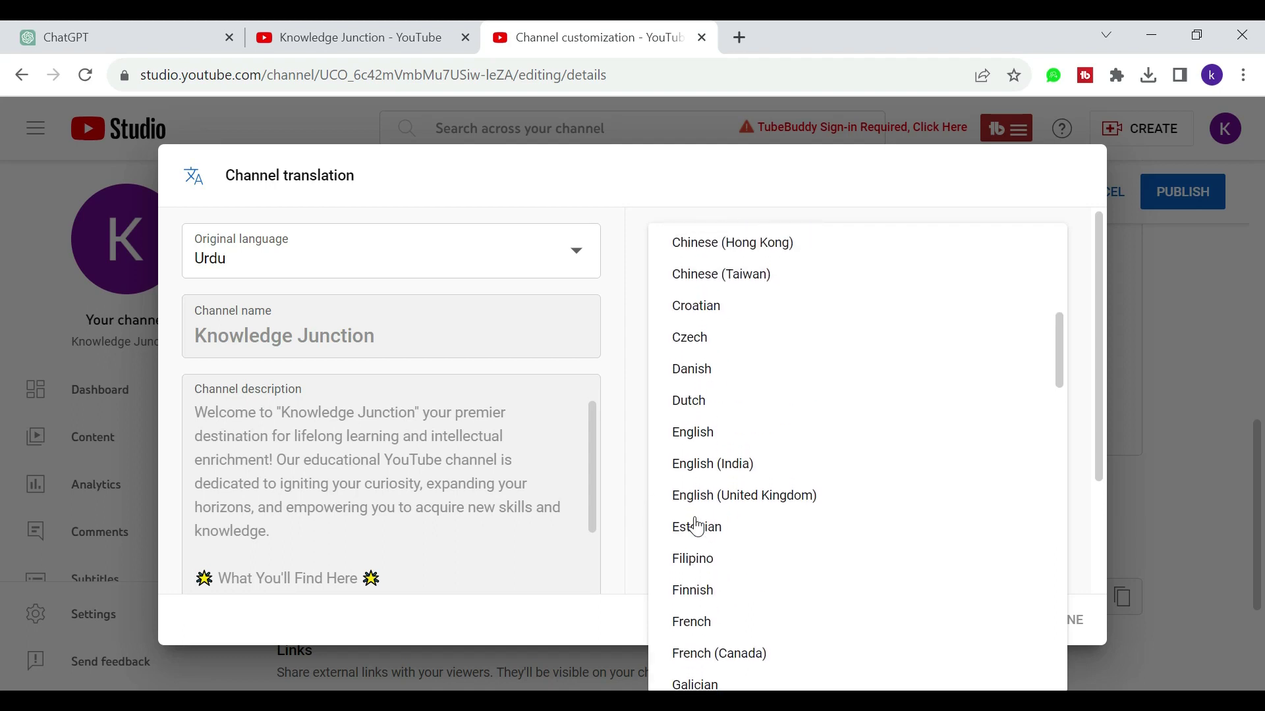
pyautogui.scroll(7, 697, 527)
pyautogui.scroll(-4, 696, 527)
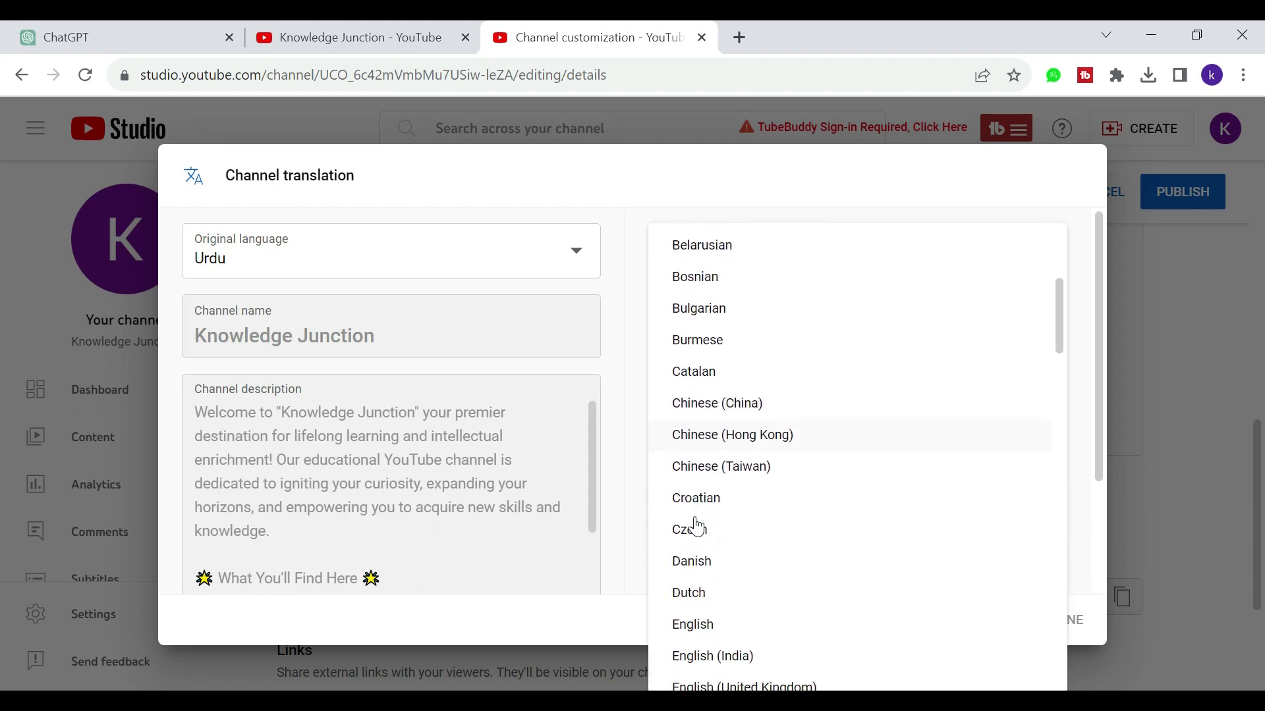
pyautogui.scroll(-3, 696, 527)
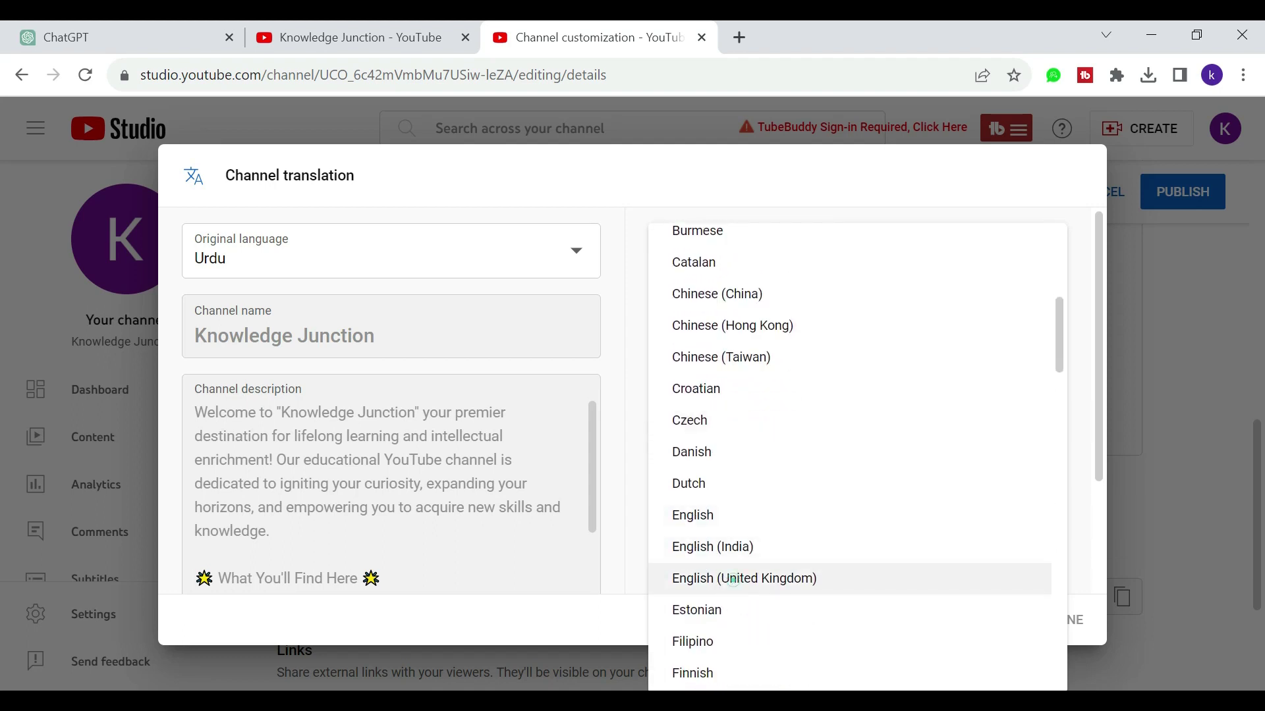
pyautogui.click(732, 578)
pyautogui.scroll(-2, 857, 461)
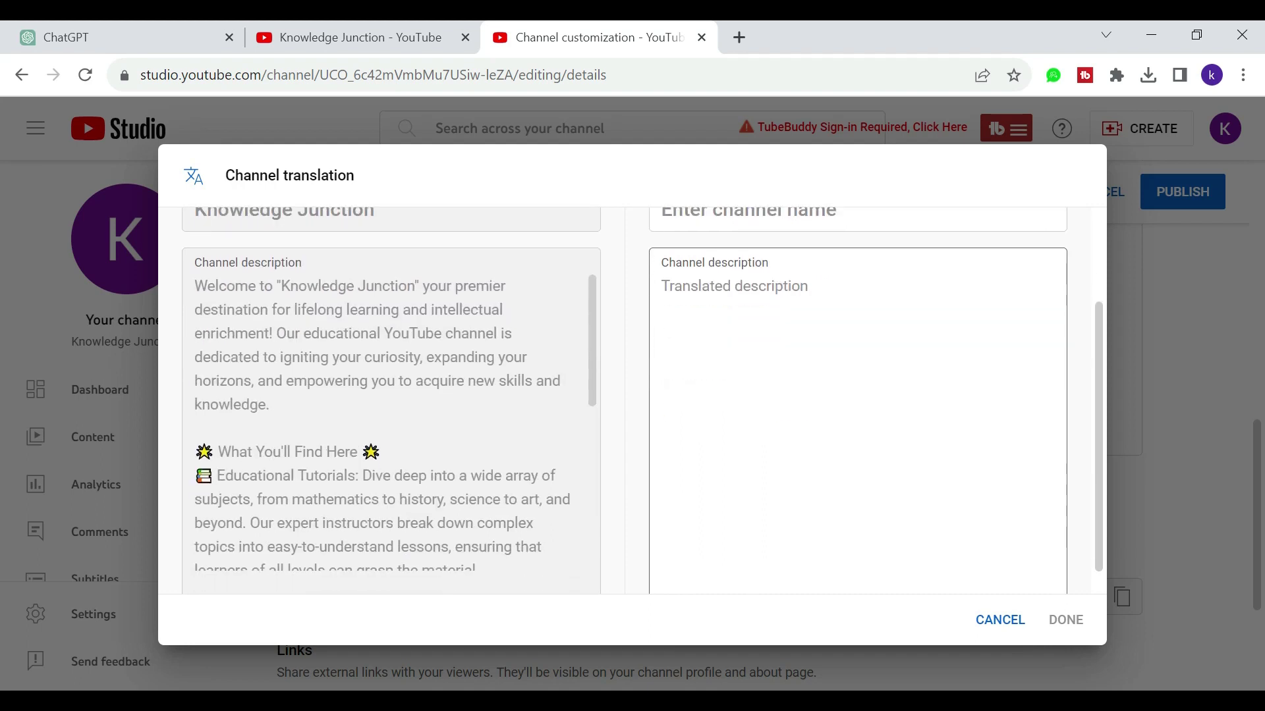
pyautogui.scroll(2, 632, 402)
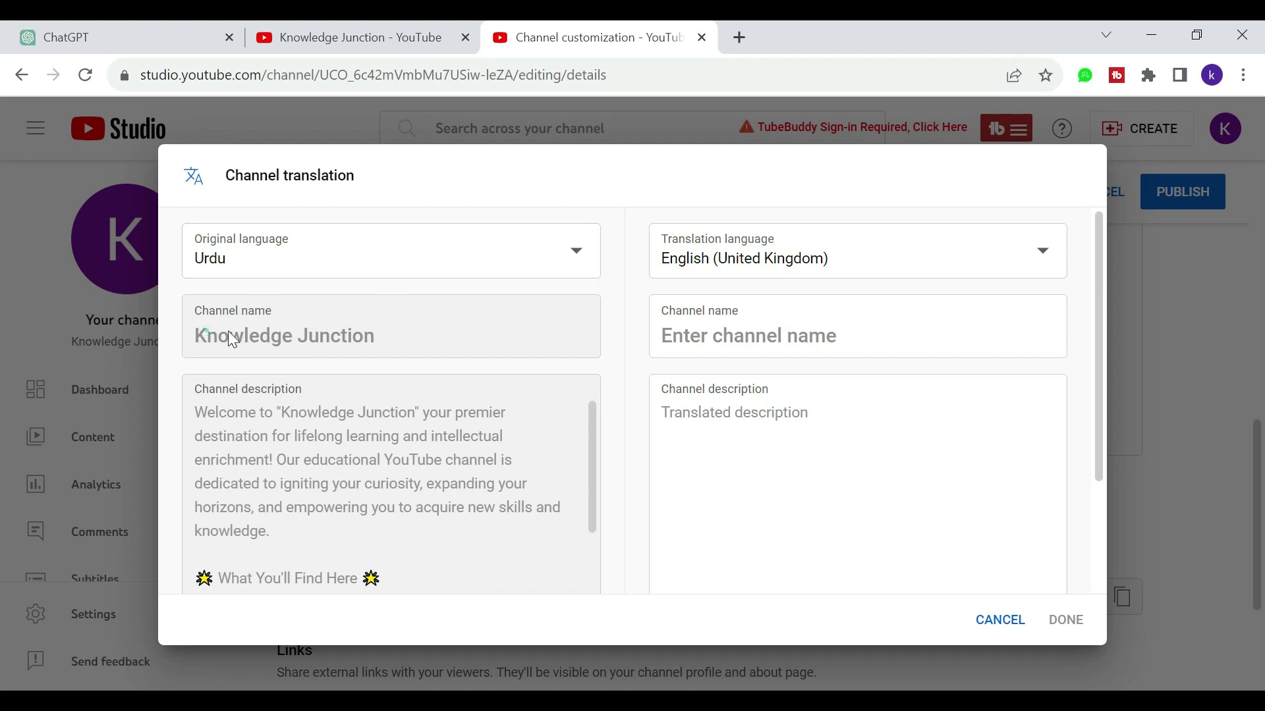
# Step: Enter 'Knowledge Junction' as the translated channel name
pyautogui.moveTo(207, 336); pyautogui.dragTo(380, 346)
pyautogui.click(705, 342)
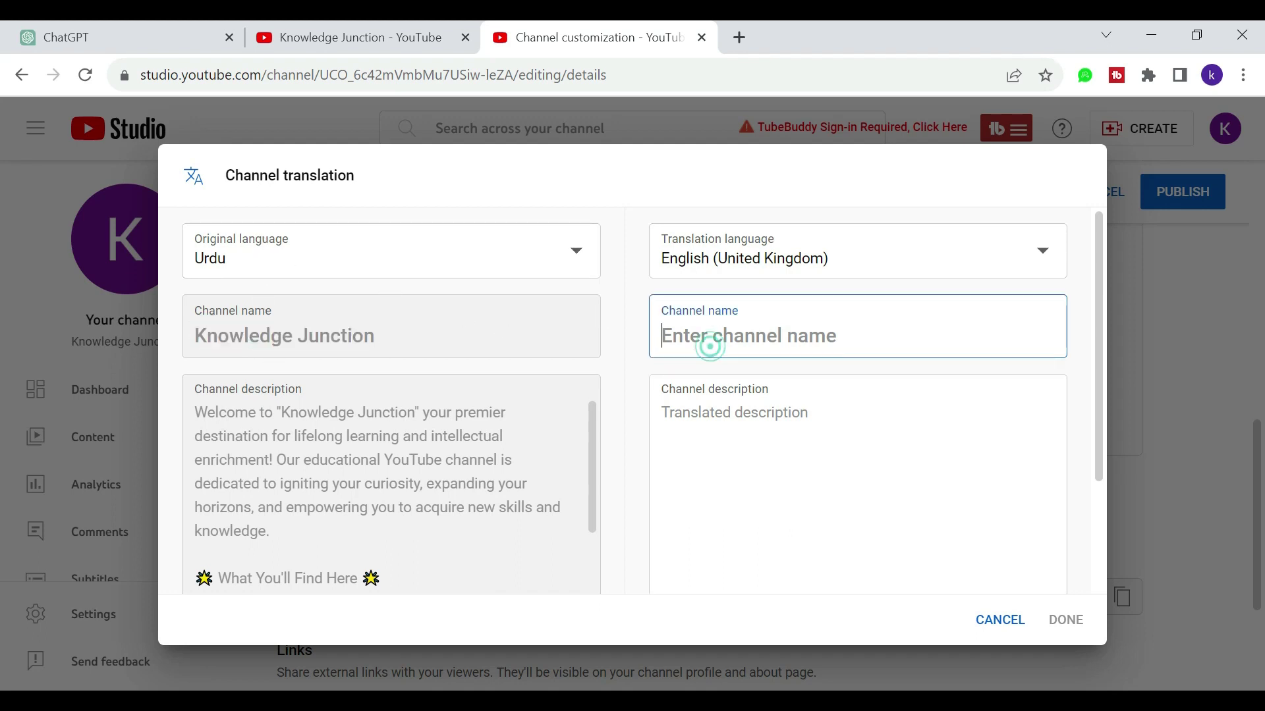
pyautogui.write('Kno')
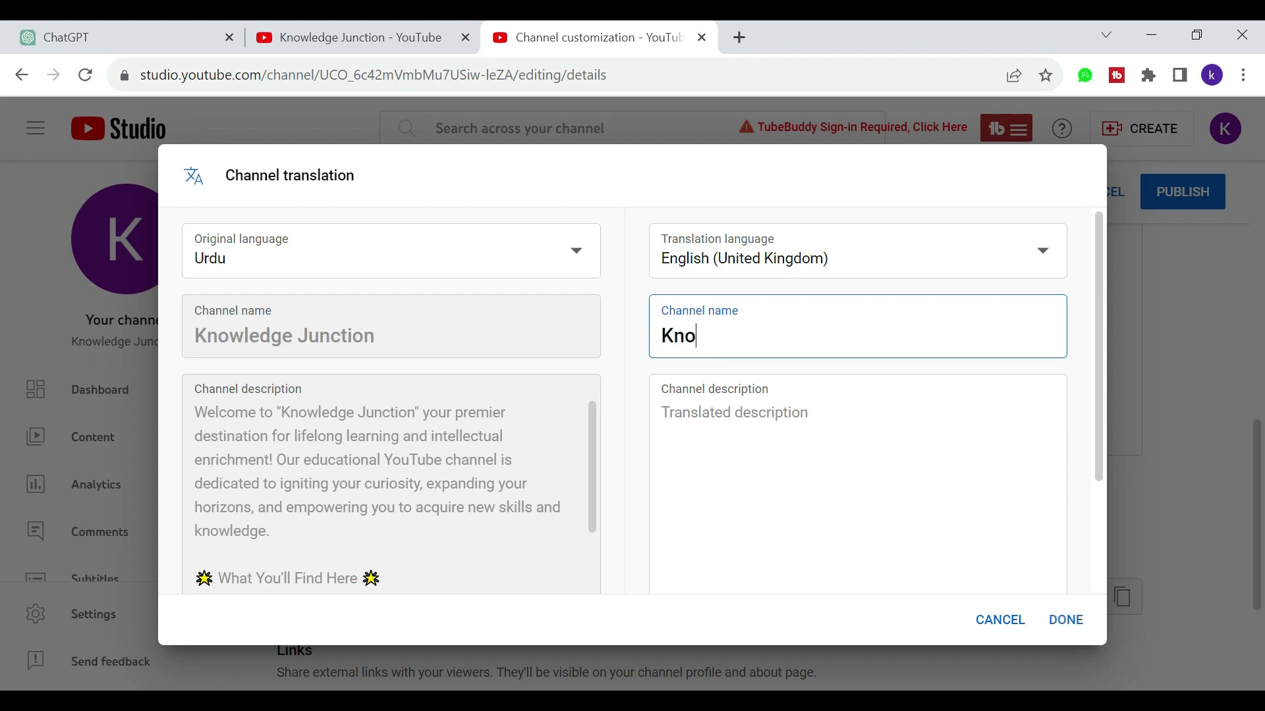
pyautogui.write('wledge Junction')
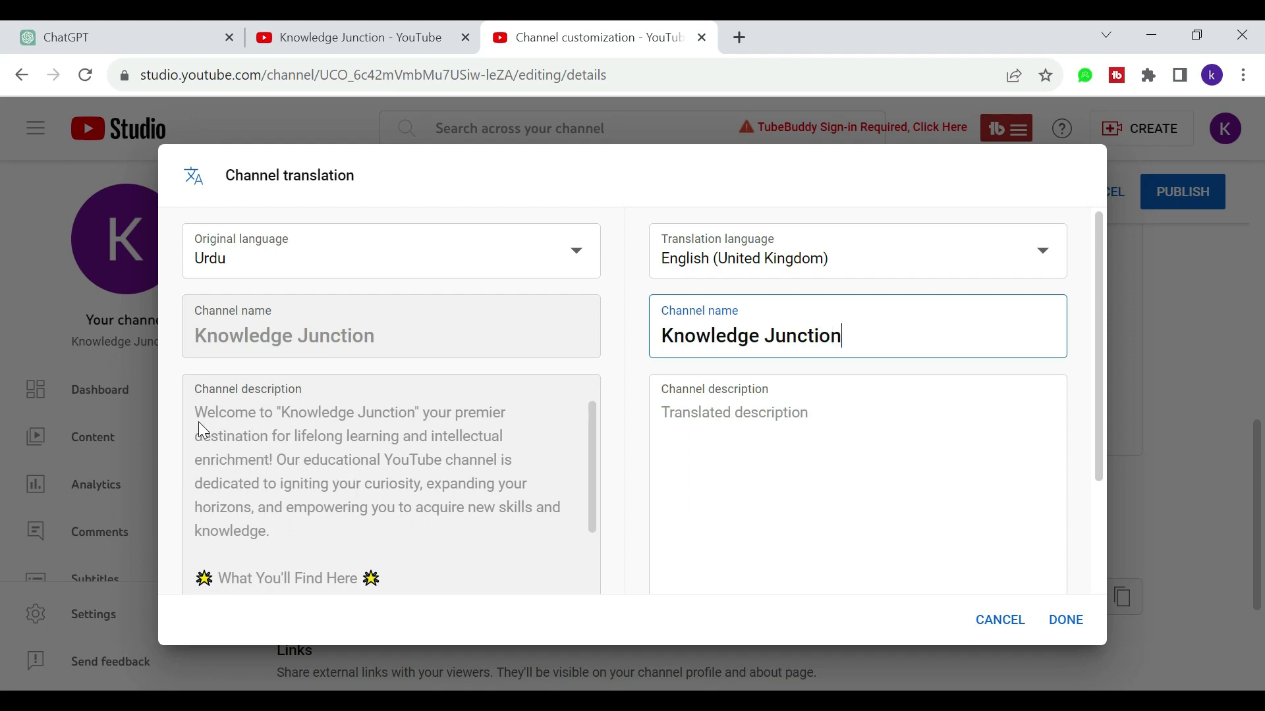
# Step: Copy the full original description into the translated description field, reaching 895/1000 characters
pyautogui.scroll(-2, 311, 412)
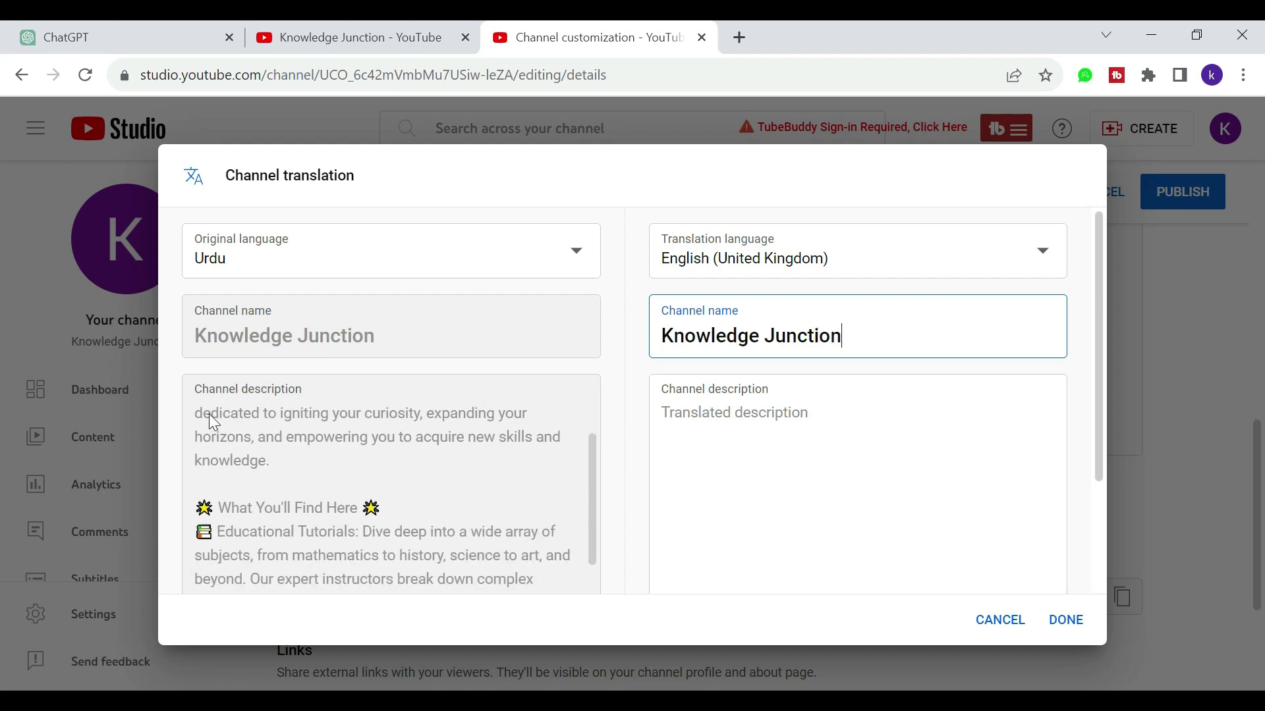
pyautogui.moveTo(204, 413); pyautogui.dragTo(306, 477)
pyautogui.scroll(2, 307, 477)
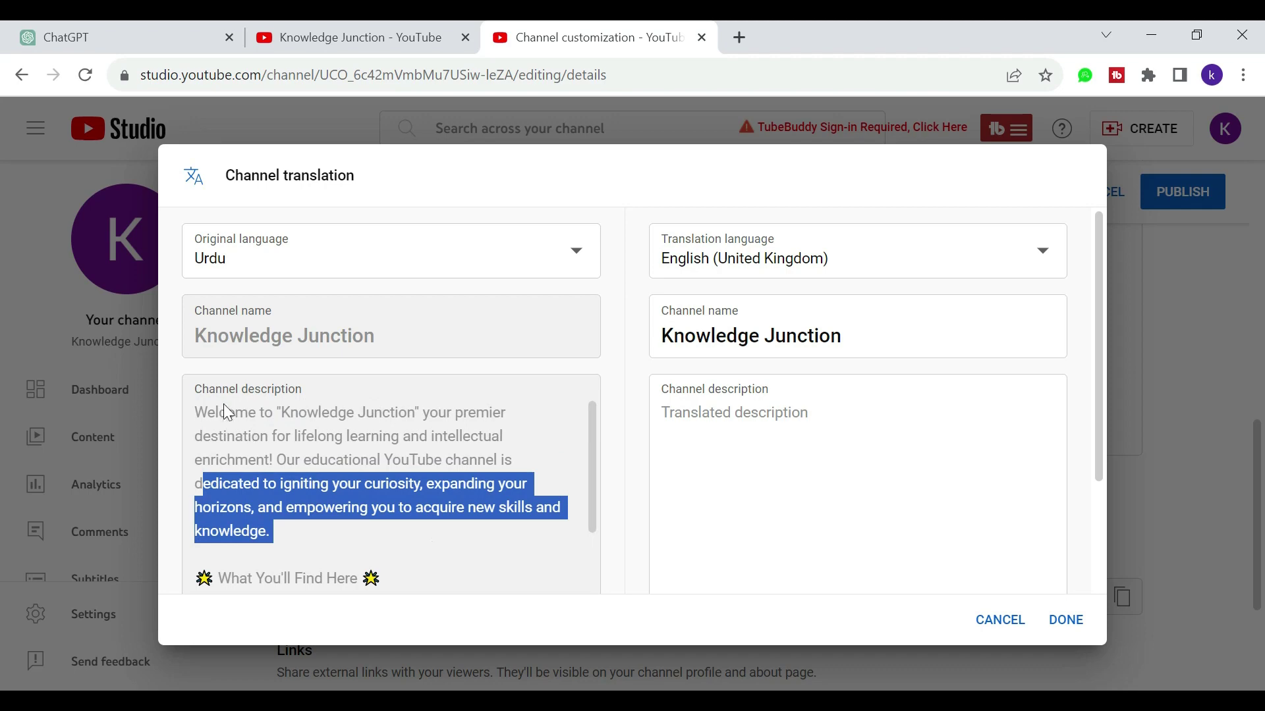
pyautogui.moveTo(201, 414); pyautogui.dragTo(433, 501)
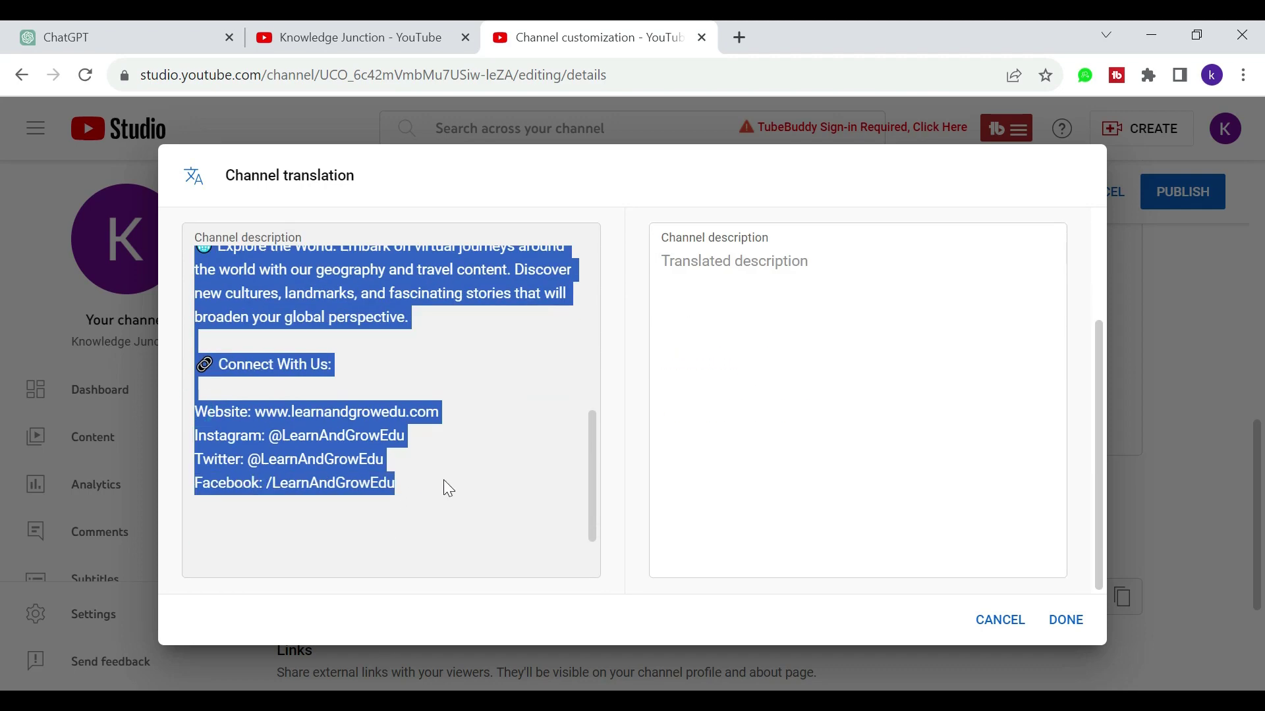
pyautogui.hotkey('ctrl', 'c')
pyautogui.click(725, 327)
pyautogui.hotkey('ctrl', 'v')
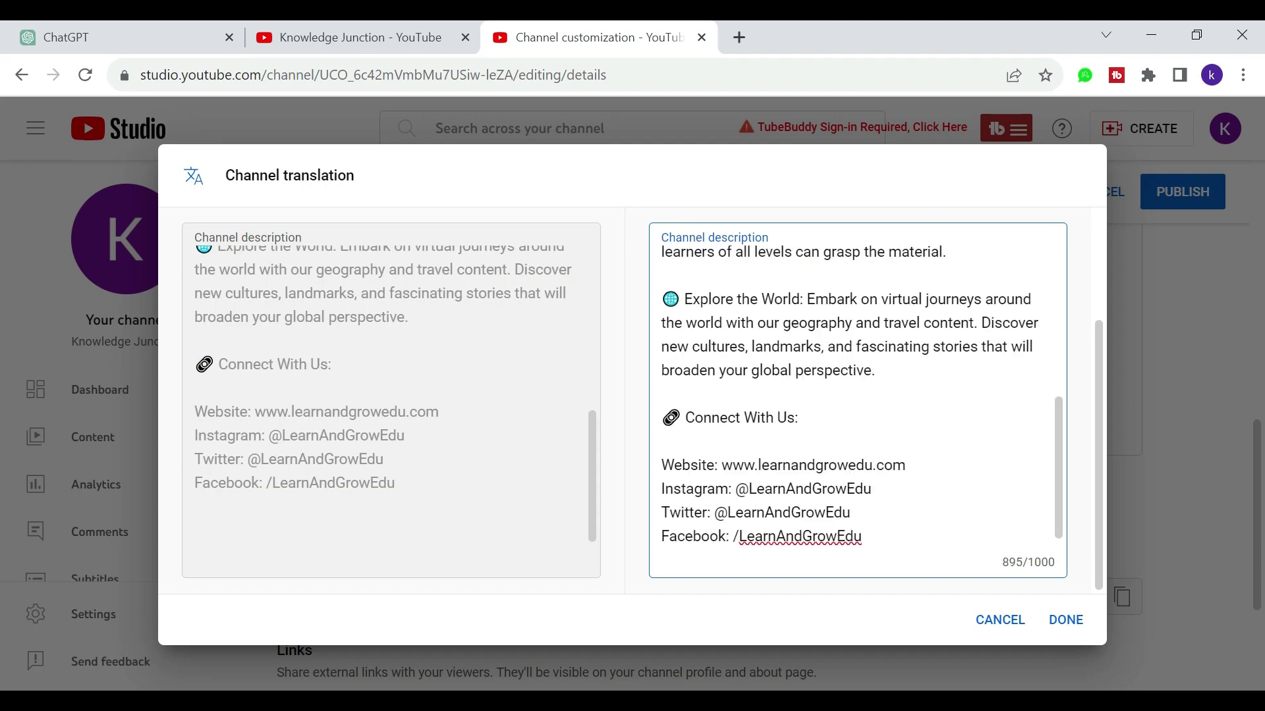
pyautogui.scroll(8, 856, 395)
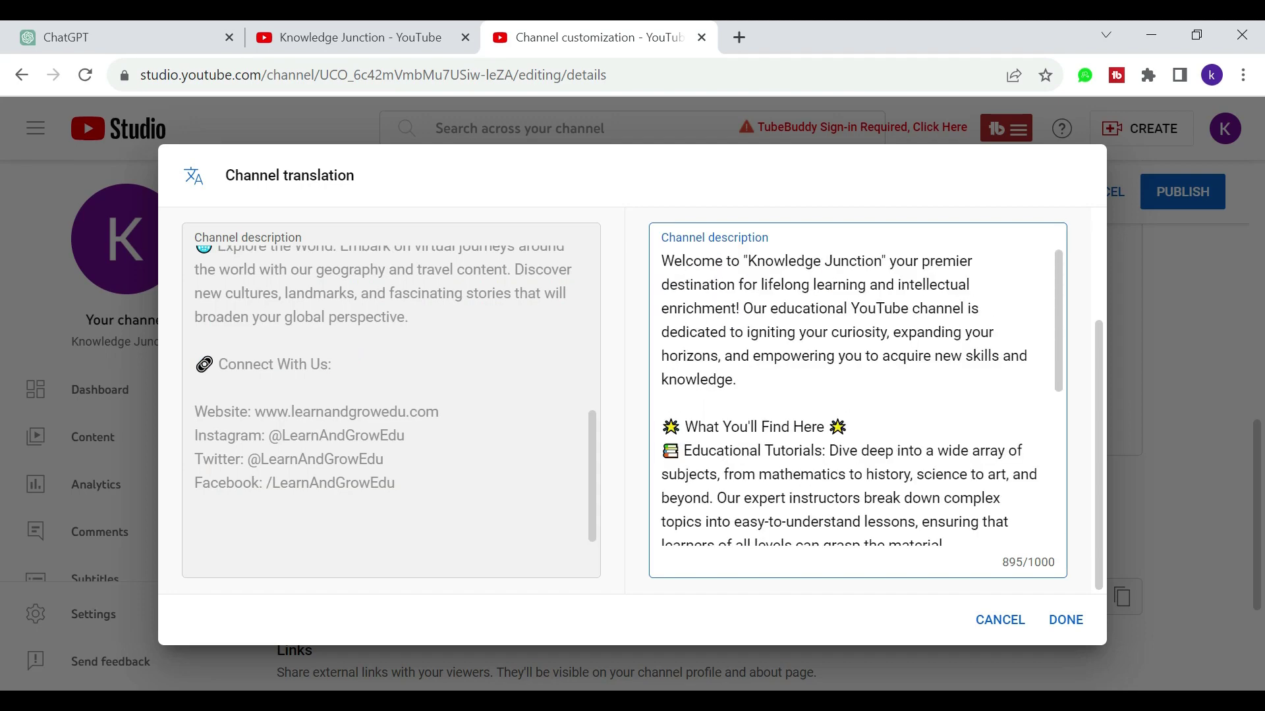
pyautogui.scroll(10, 531, 306)
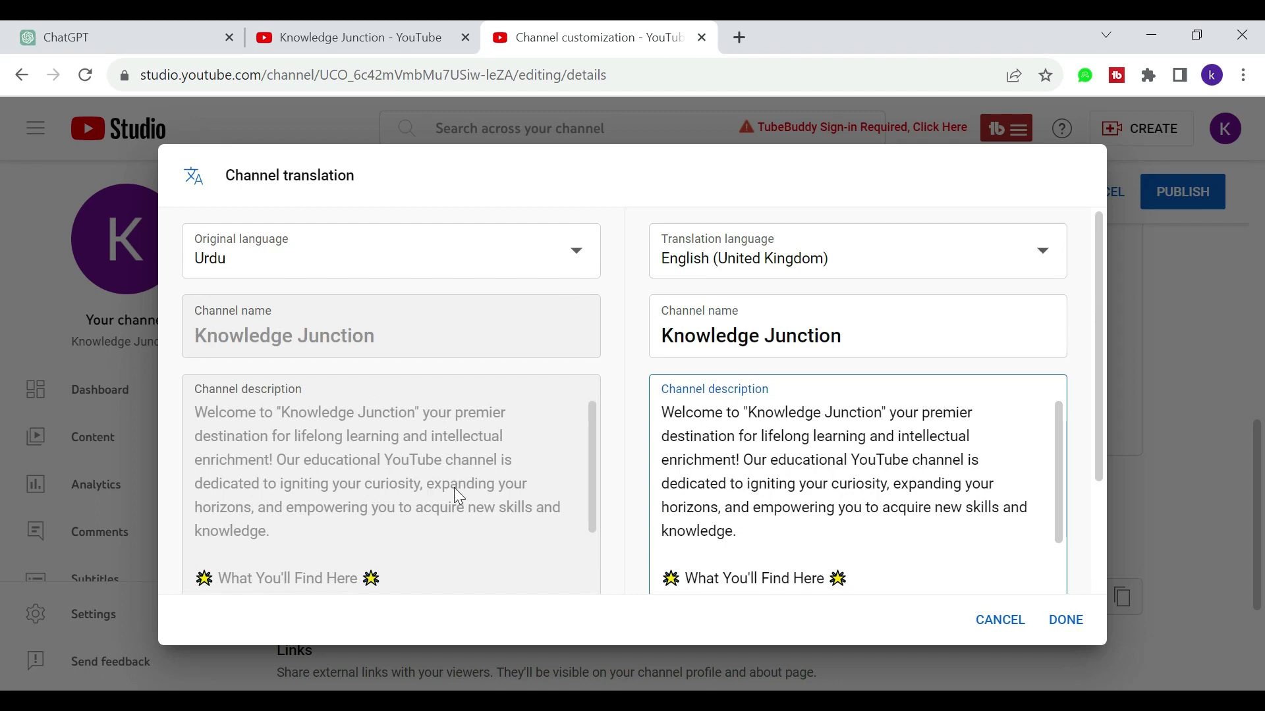
# Step: Save the English (United Kingdom) translation with DONE and scroll down toward Contact info
pyautogui.click(1066, 619)
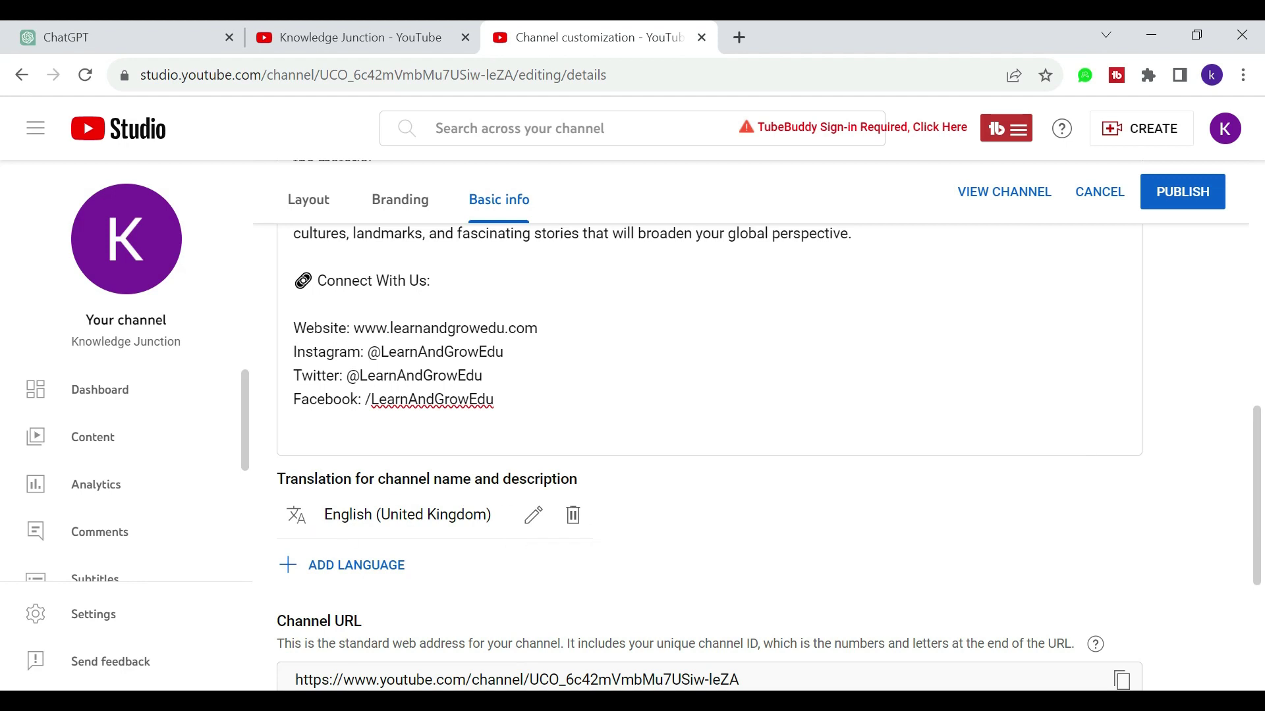
pyautogui.scroll(-3, 550, 572)
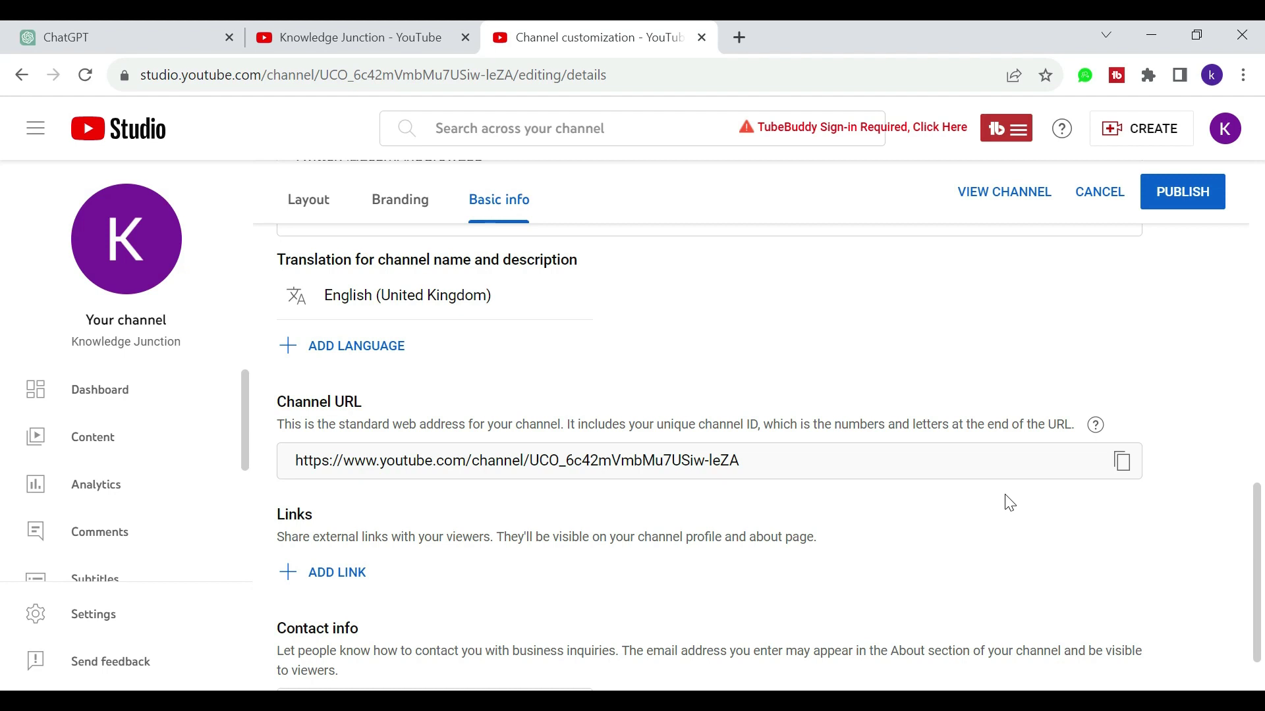
pyautogui.scroll(-1, 1008, 503)
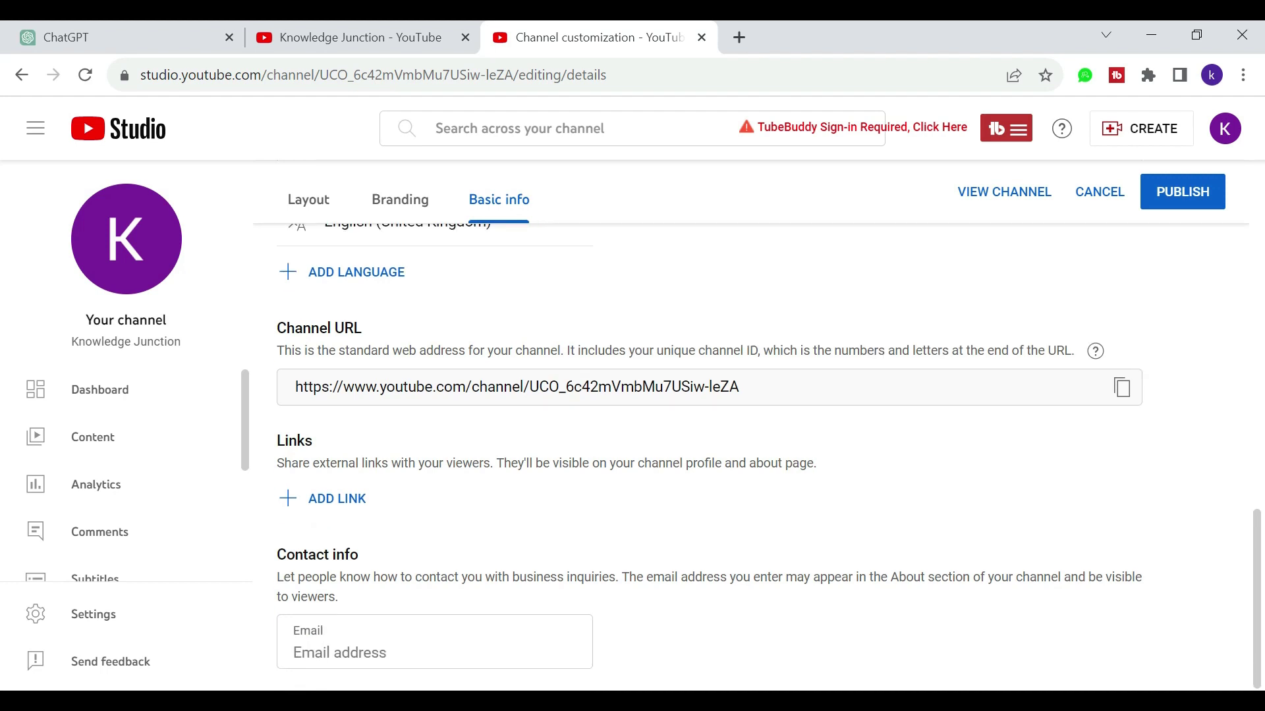
# Step: Add a blank link entry under Links and visit its Link title and URL fields
pyautogui.click(329, 499)
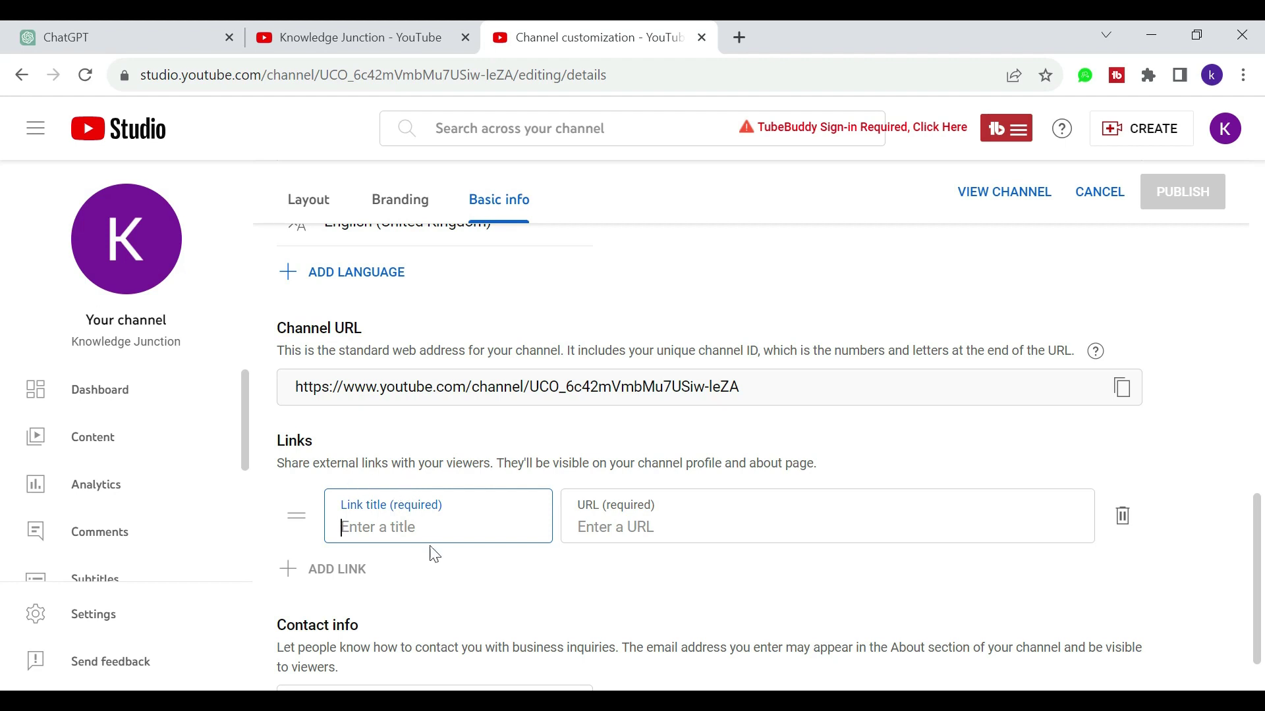
pyautogui.click(394, 524)
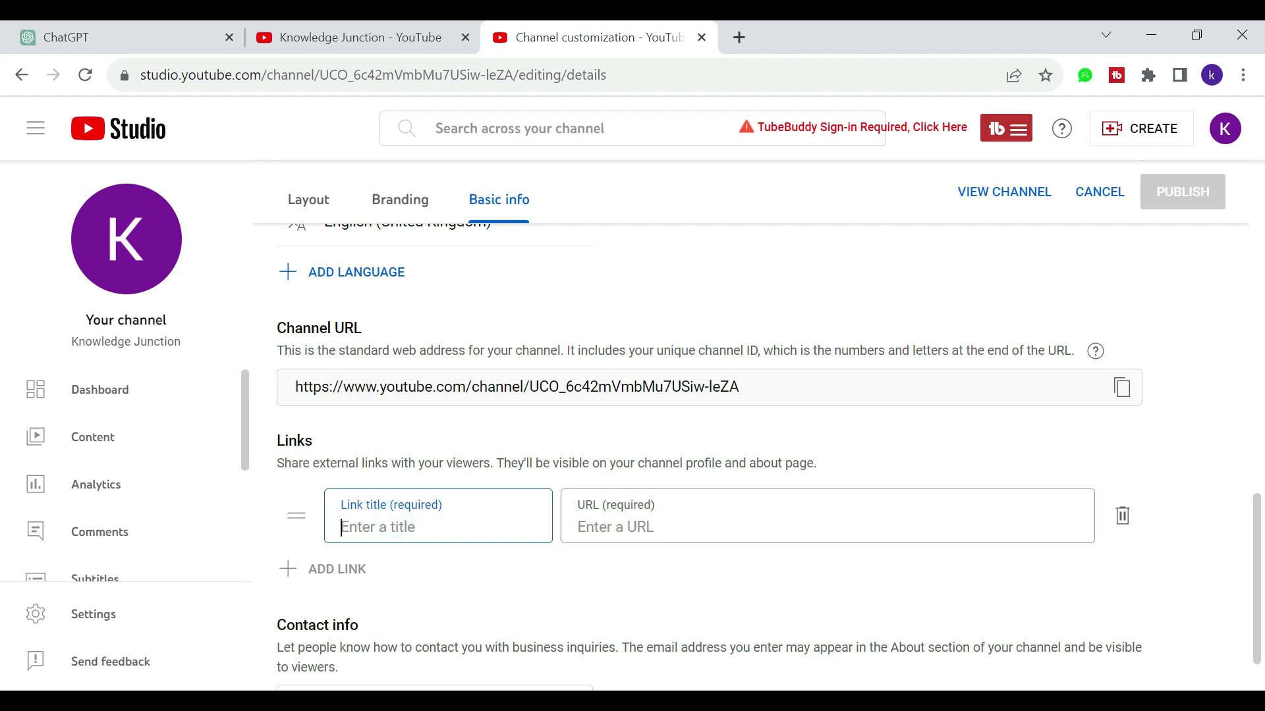
pyautogui.click(669, 533)
pyautogui.scroll(-1, 577, 570)
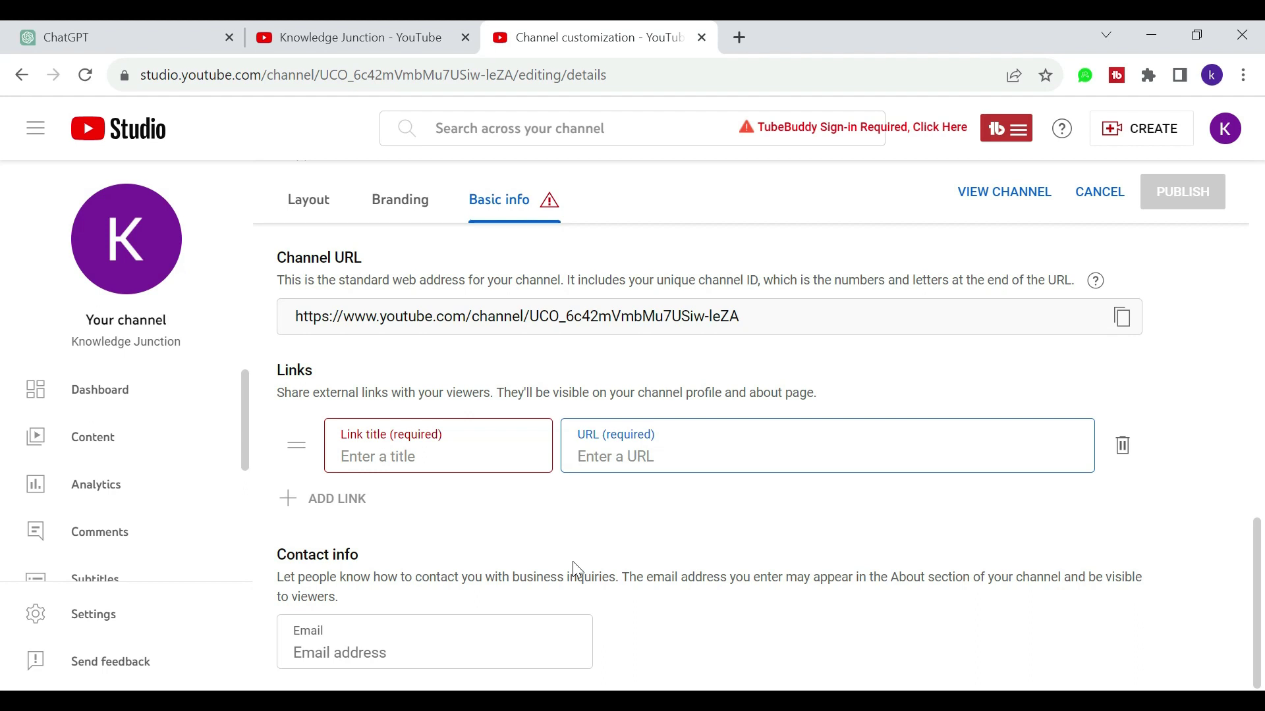
# Step: Enter the channel owner's business e-mail address in the Contact info Email field
pyautogui.click(452, 639)
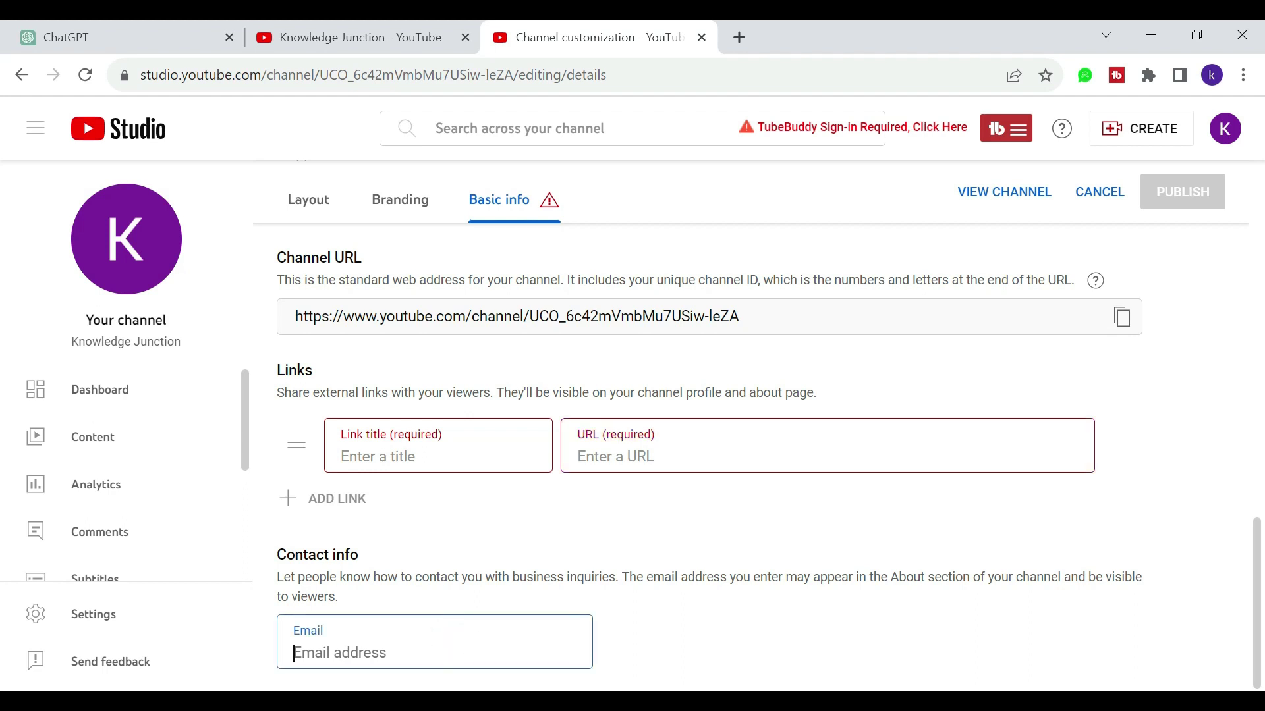
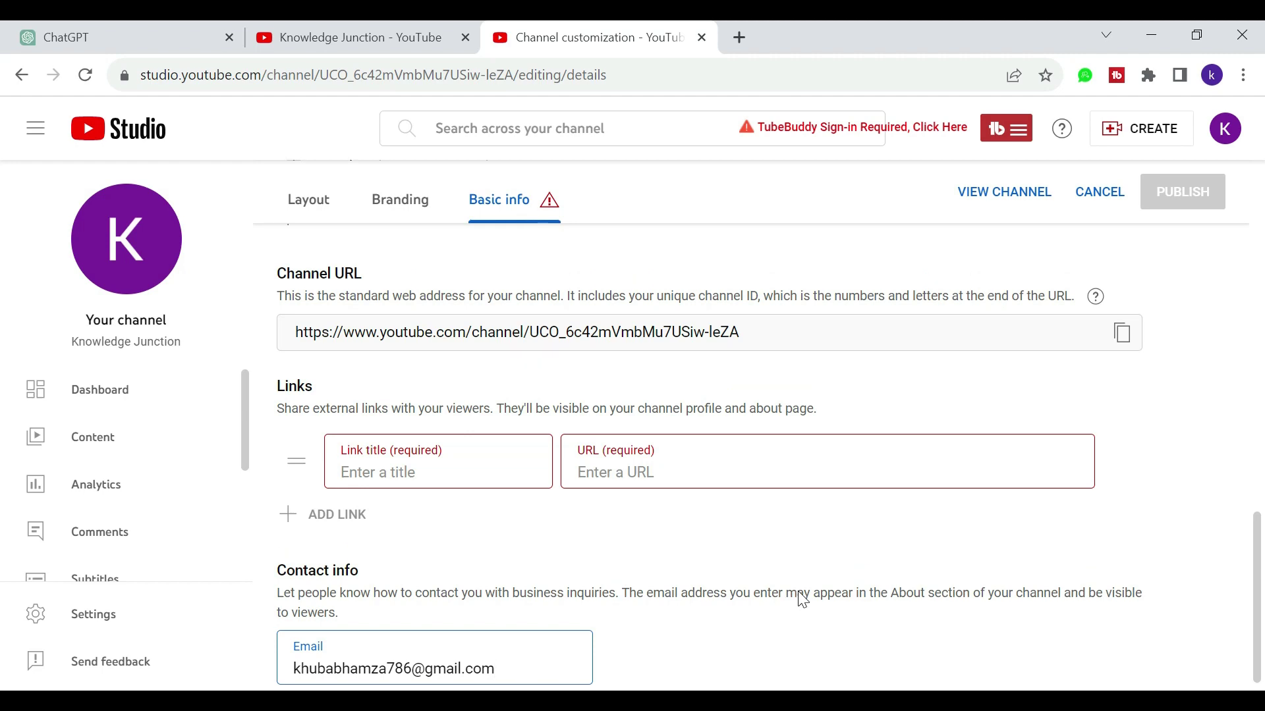
pyautogui.scroll(10, 802, 599)
pyautogui.scroll(-10, 803, 599)
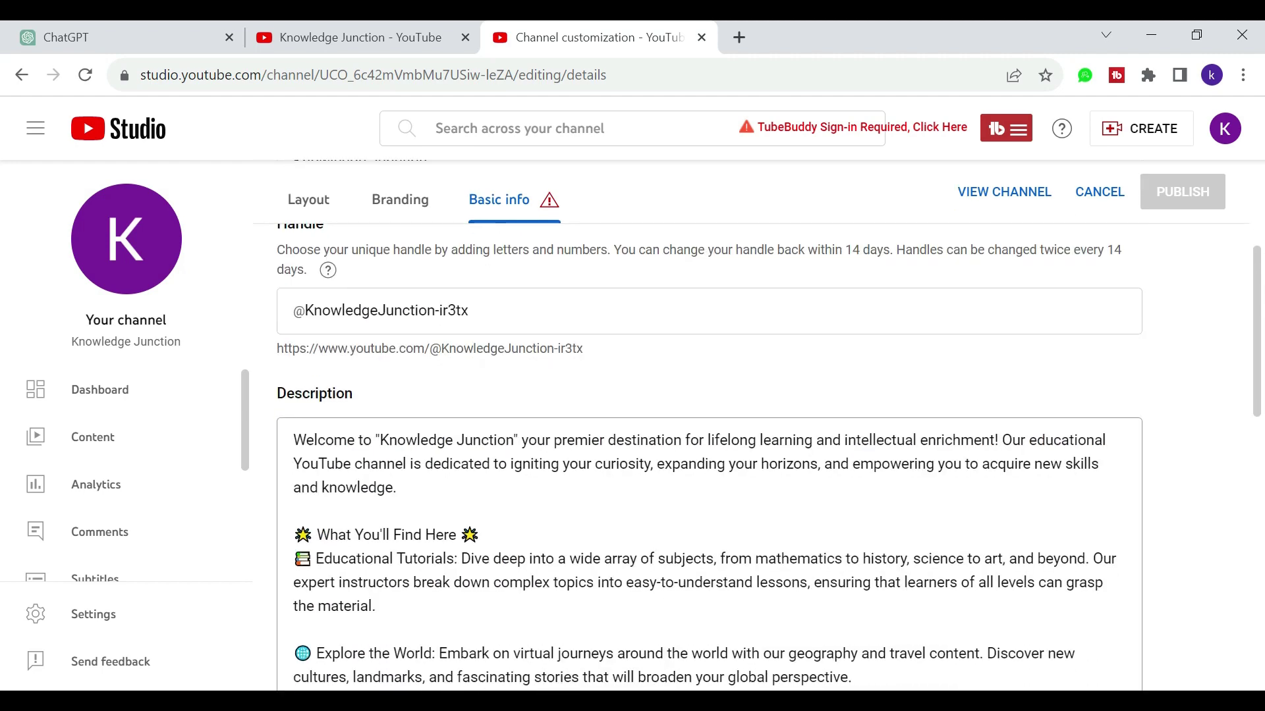
pyautogui.scroll(-4, 803, 600)
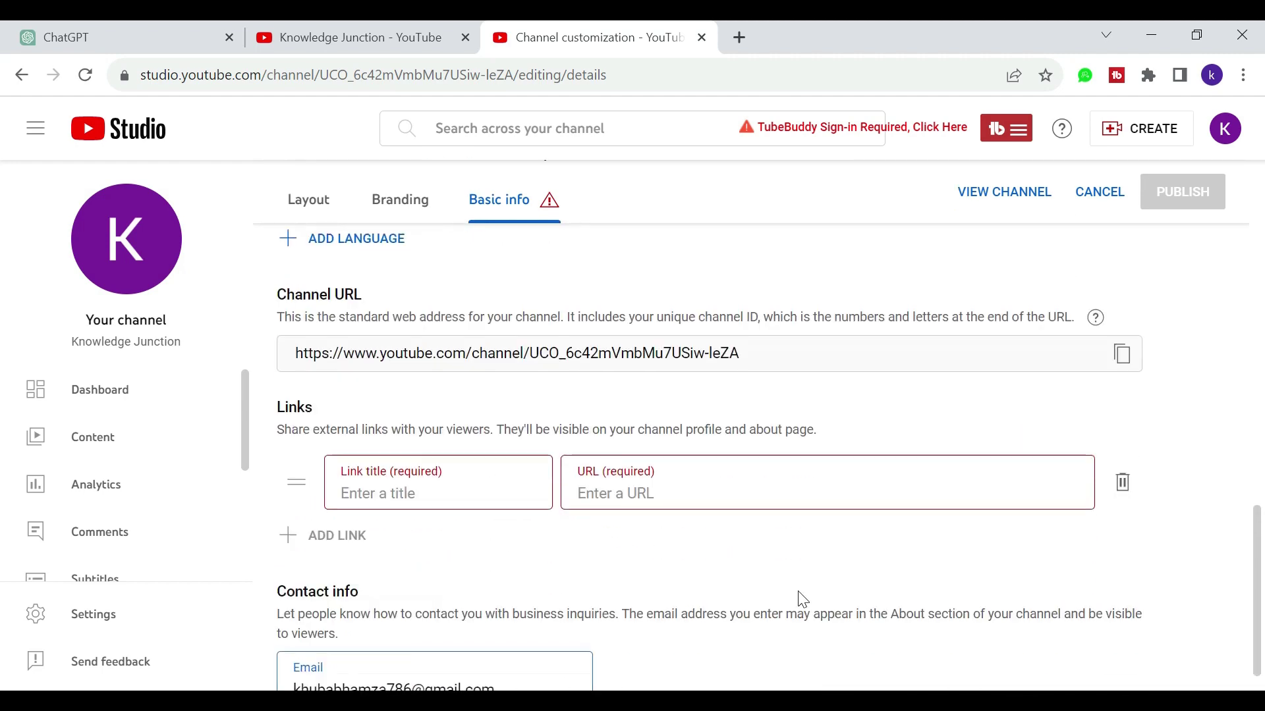
# Step: Delete the empty link row under Links and publish the Basic info changes
pyautogui.click(1124, 477)
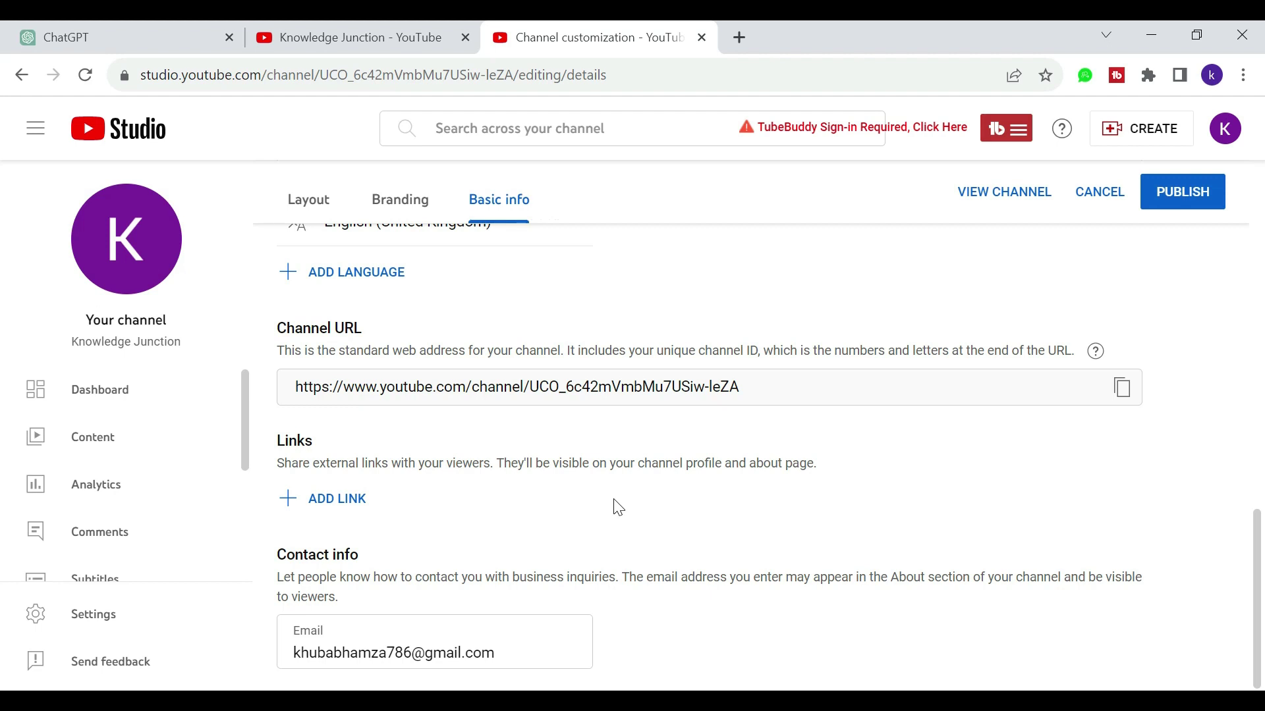
pyautogui.click(1189, 204)
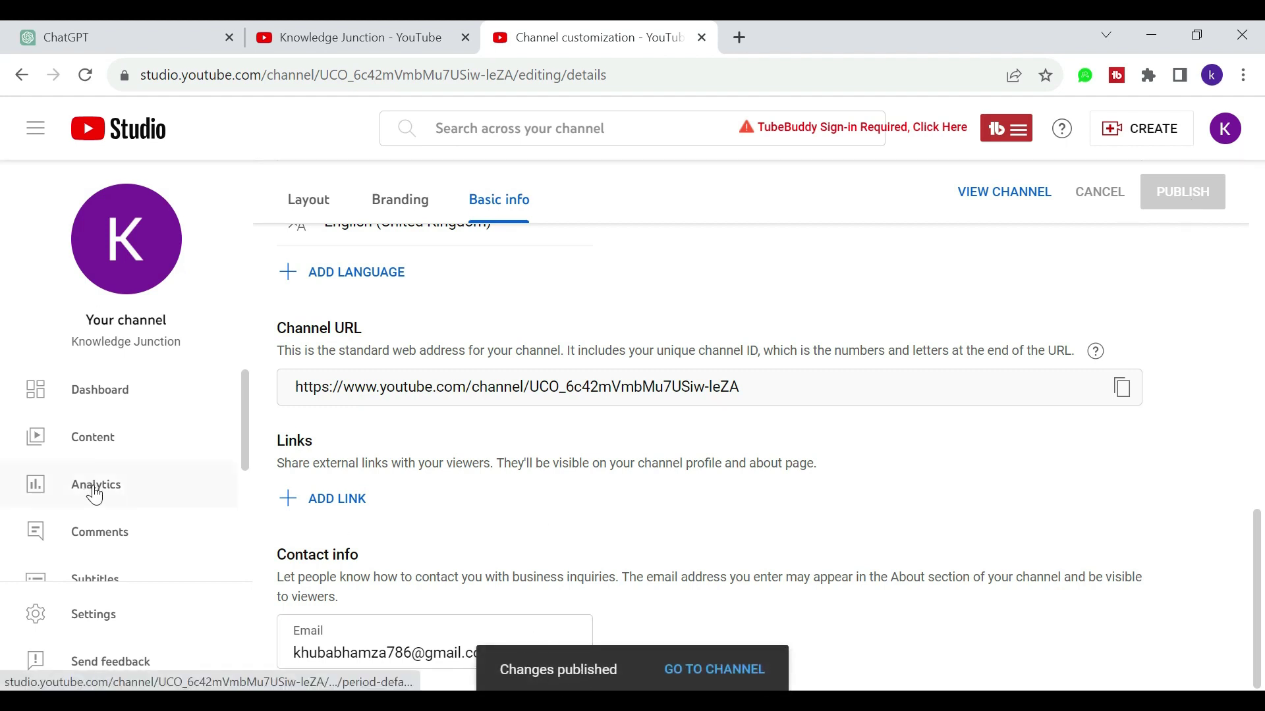
# Step: Scroll the Basic info page to check the published description, translation and contact e-mail
pyautogui.scroll(-3, 108, 527)
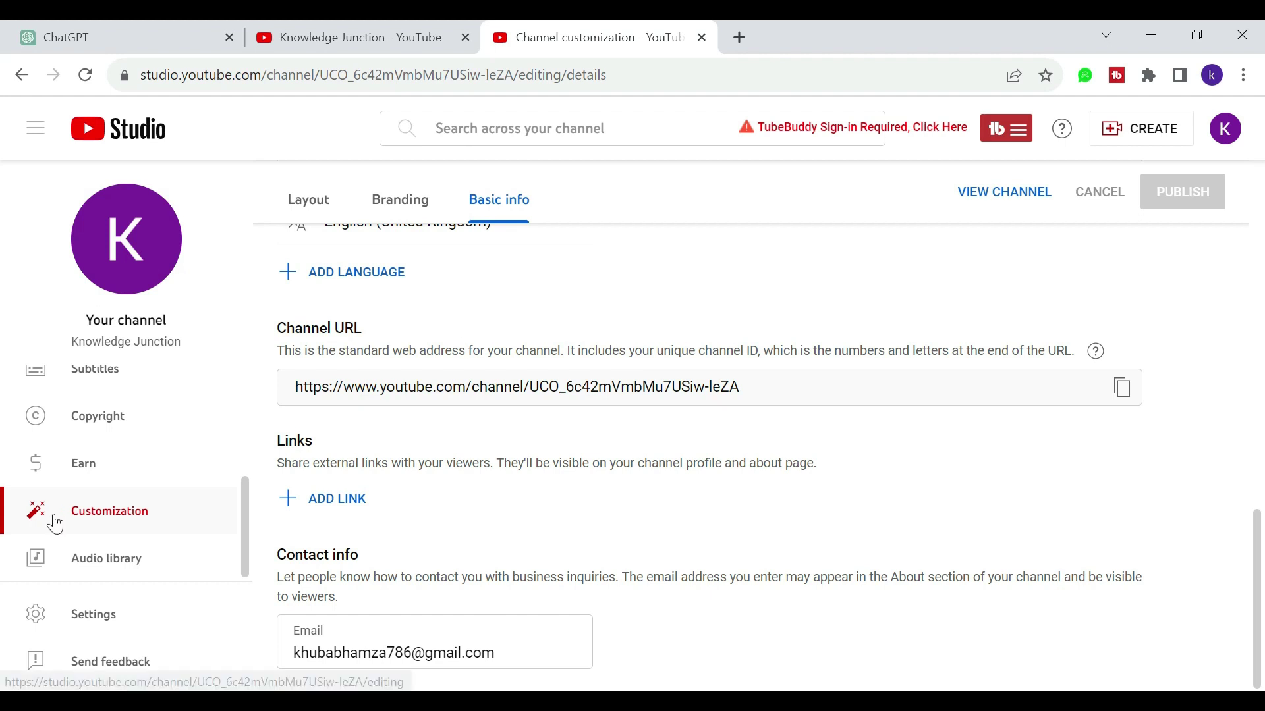
pyautogui.scroll(3, 56, 518)
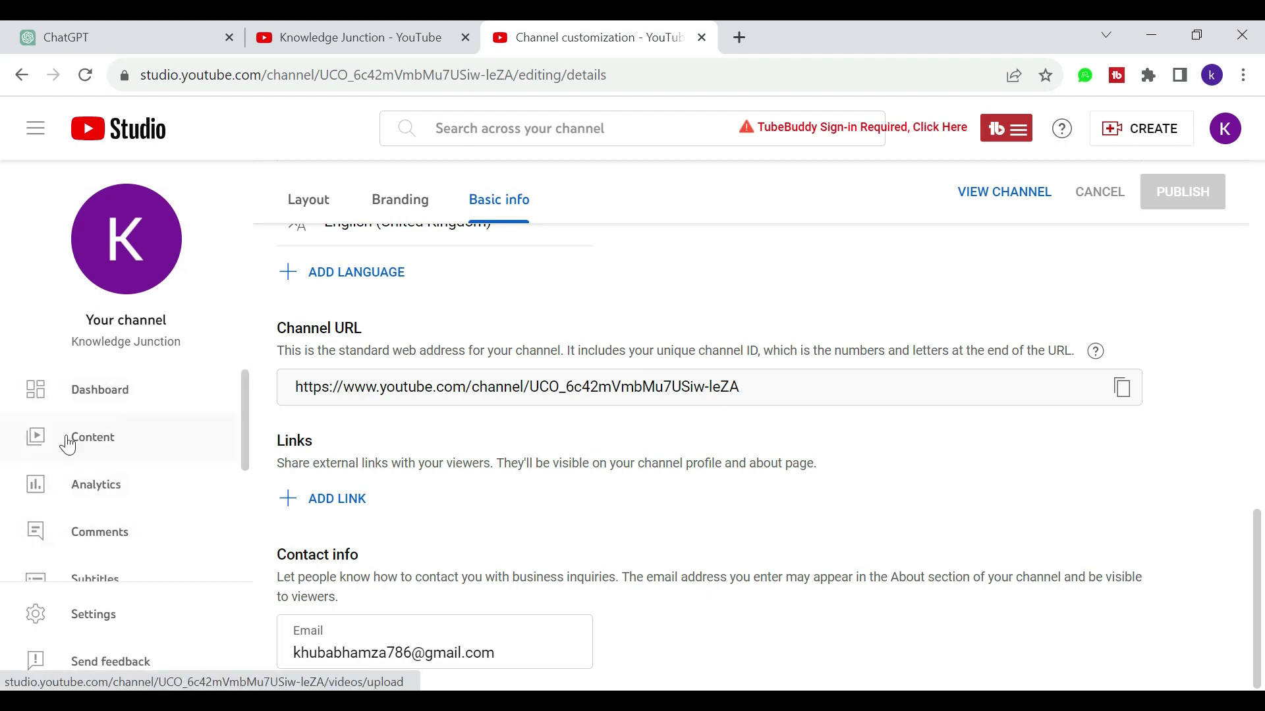
pyautogui.scroll(-3, 164, 472)
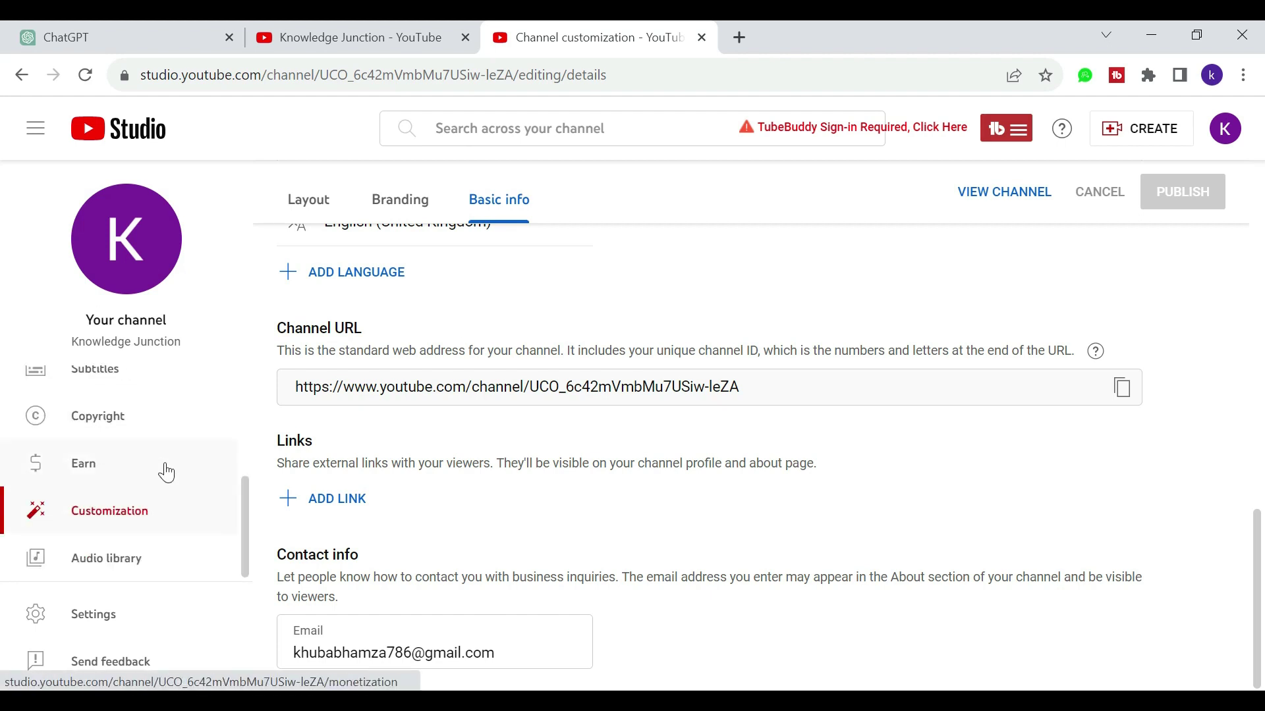